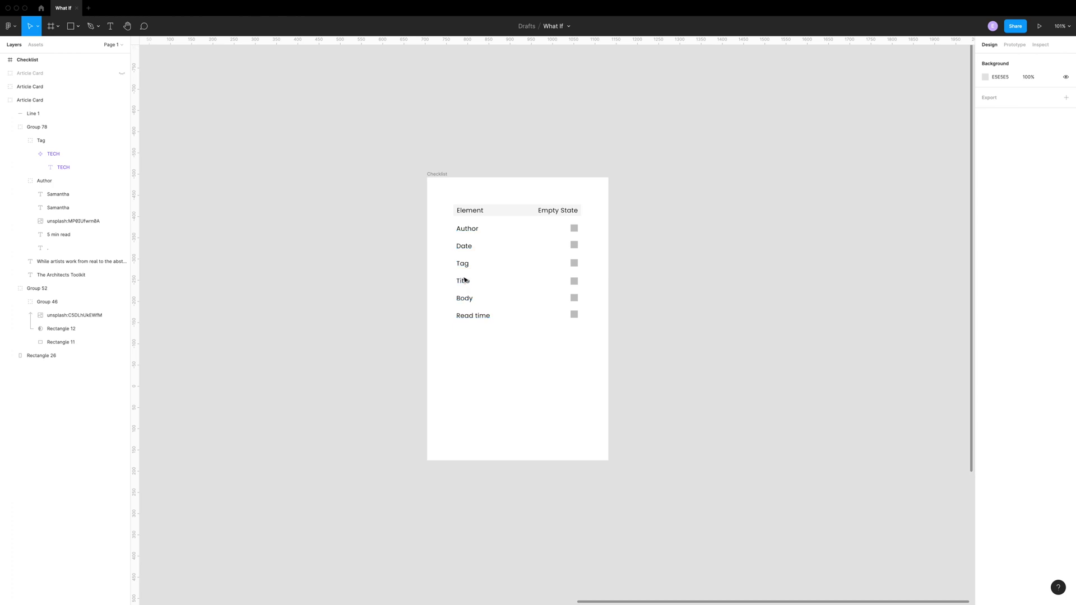
Step: Add an "Author avatar" row below "Read time" in the checklist, with a copy of the grey checkbox beside it
scroll(464, 278, "right", 1)
scroll(466, 297, "left", 1)
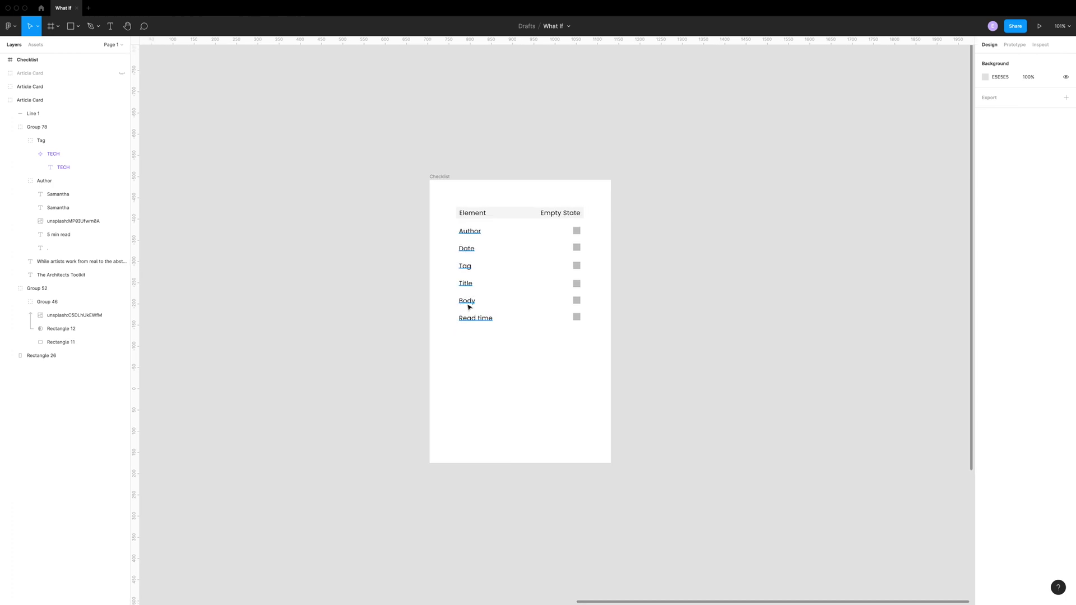
scroll(490, 326, "down", 1)
left_click(485, 337)
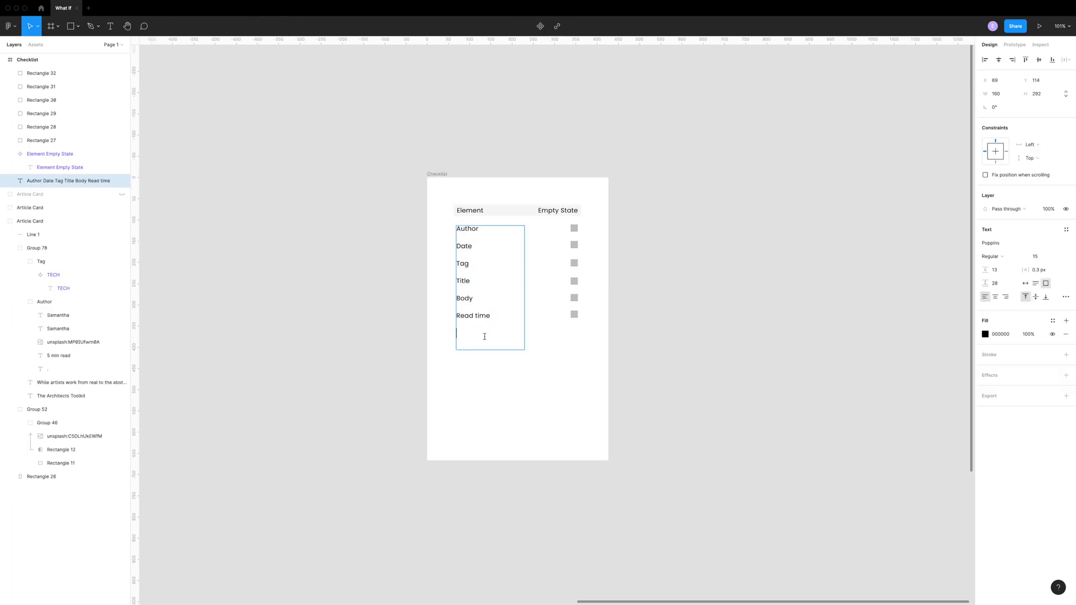
type("Author avatar")
left_click_drag(573, 315, 575, 334)
left_click(638, 344)
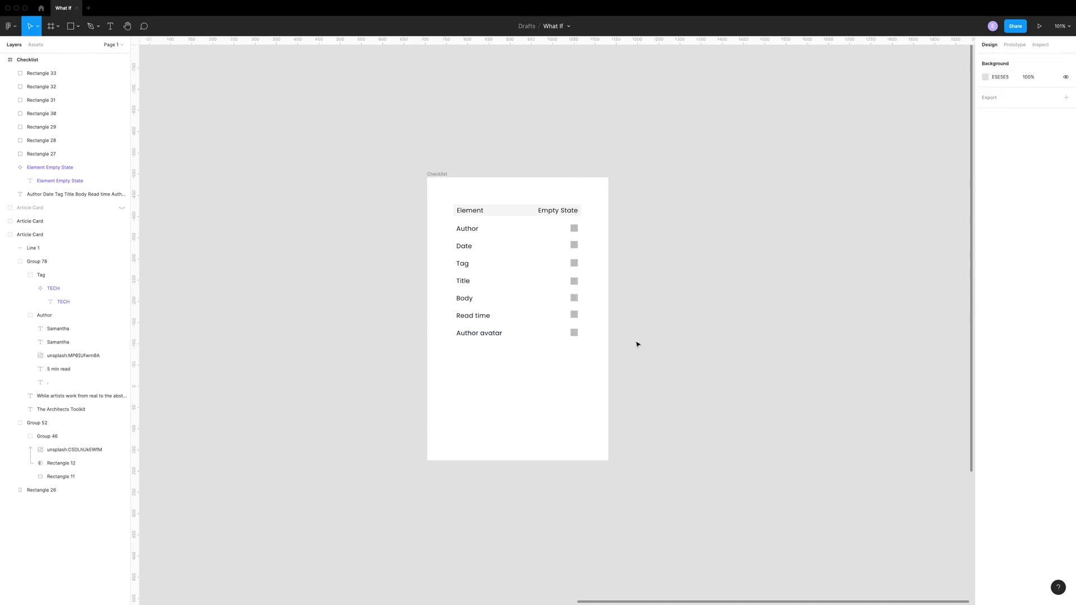
scroll(637, 344, "left", 2)
scroll(637, 344, "down", 1)
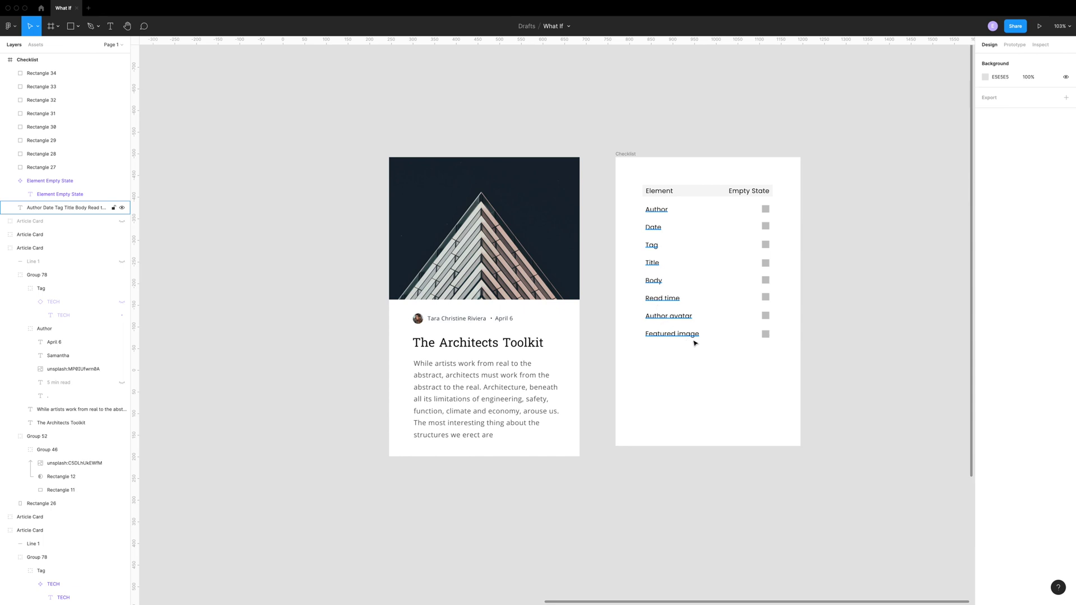
scroll(751, 331, "right", 1)
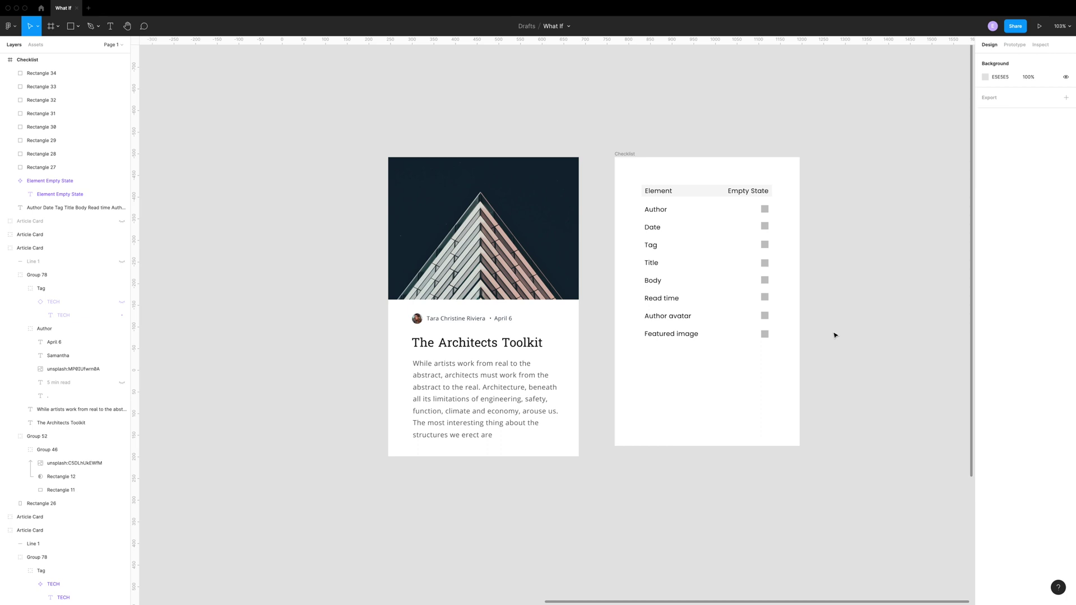
scroll(833, 336, "left", 1)
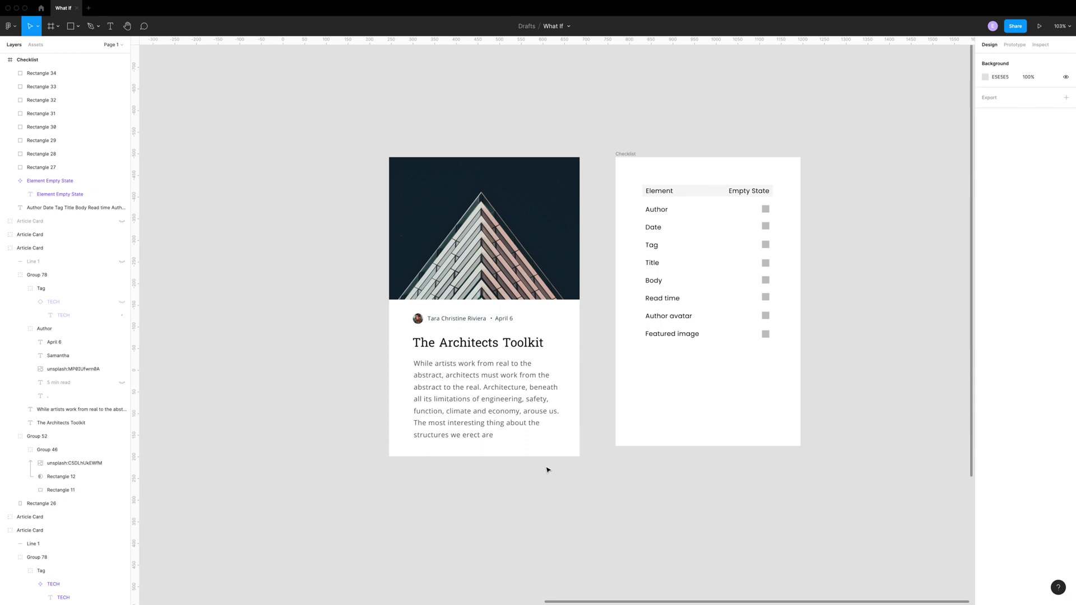
Step: Paste the TECH tag into the article card and place it between the author line and the title
key("ctrl+v")
left_click_drag(372, 164, 398, 331)
left_click(341, 323)
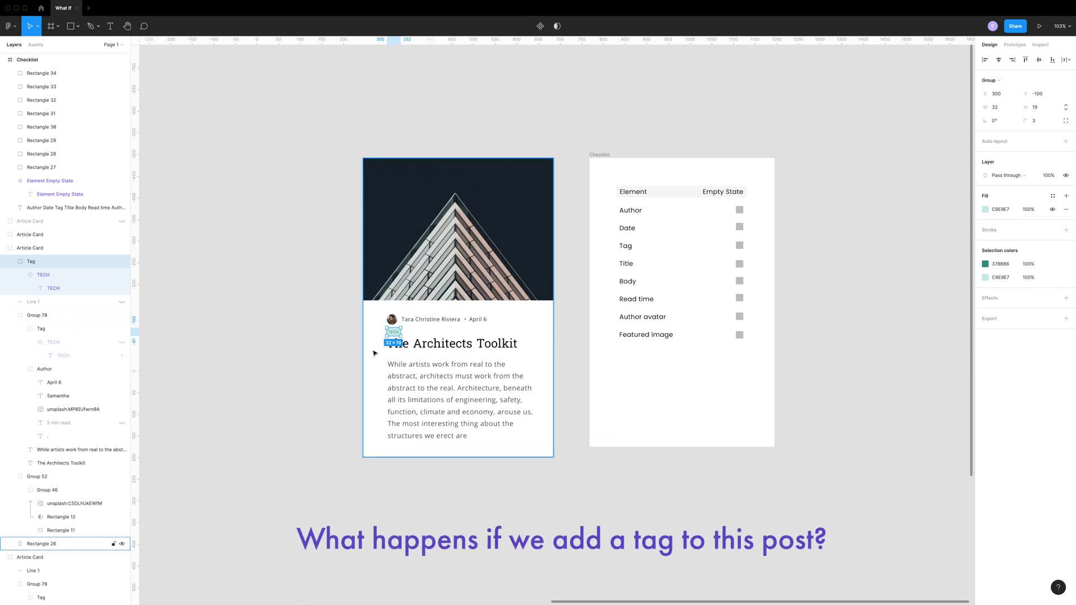
left_click(536, 451)
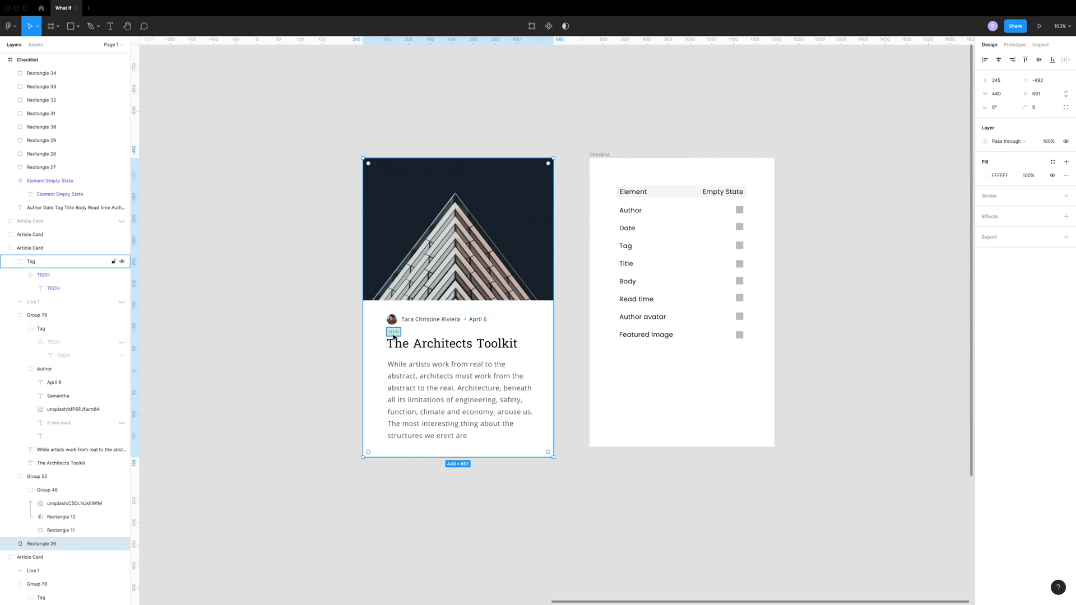
Step: Move the TECH tag below the article card's body text, aligned with the text's left edge
left_click_drag(393, 336, 529, 321)
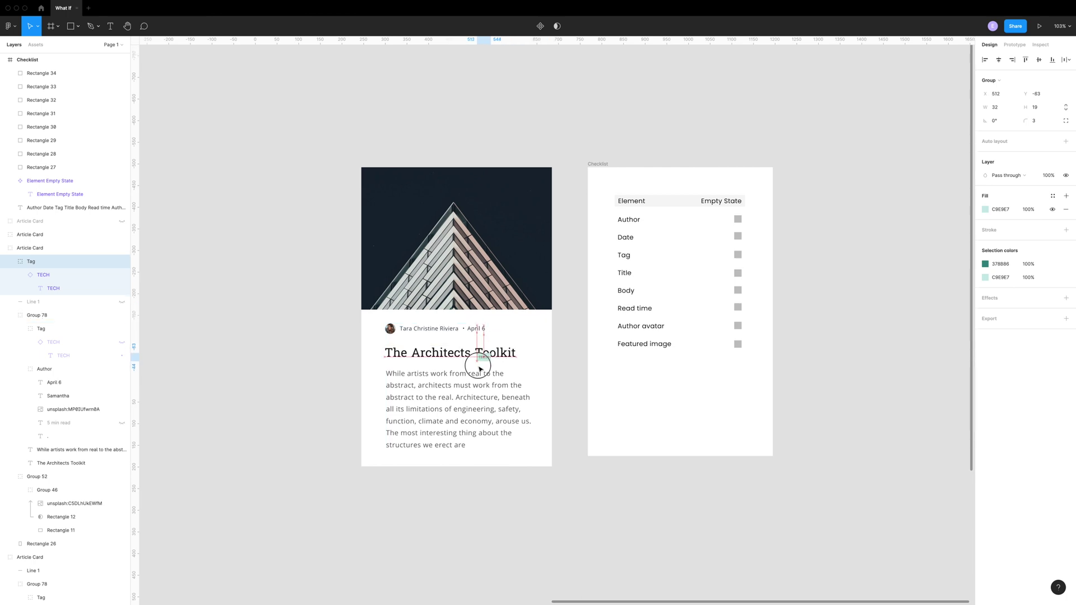
left_click_drag(480, 369, 398, 464)
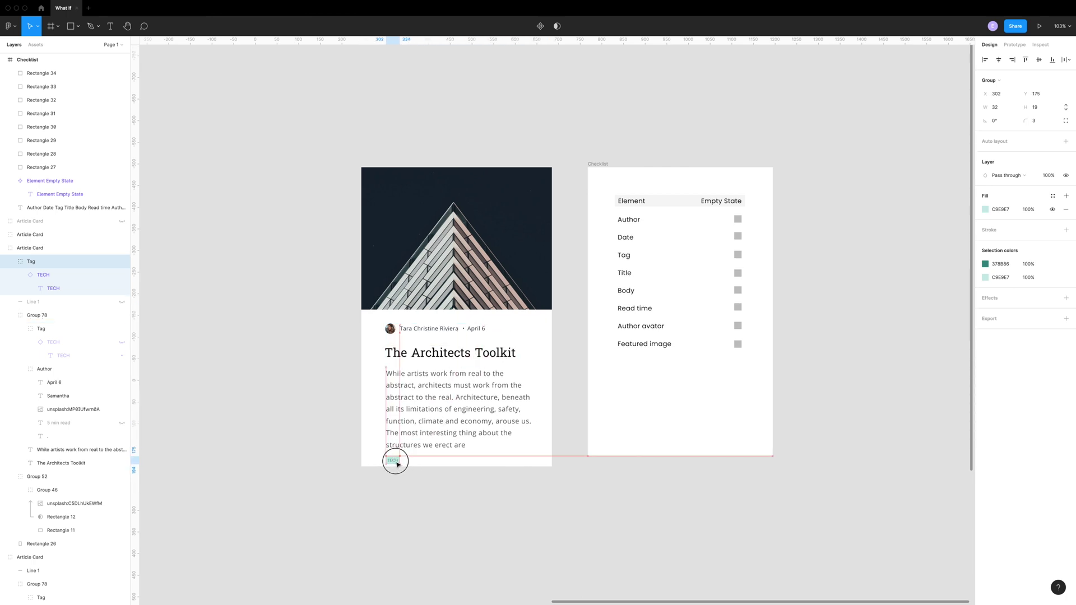
left_click_drag(395, 463, 394, 462)
left_click(248, 363)
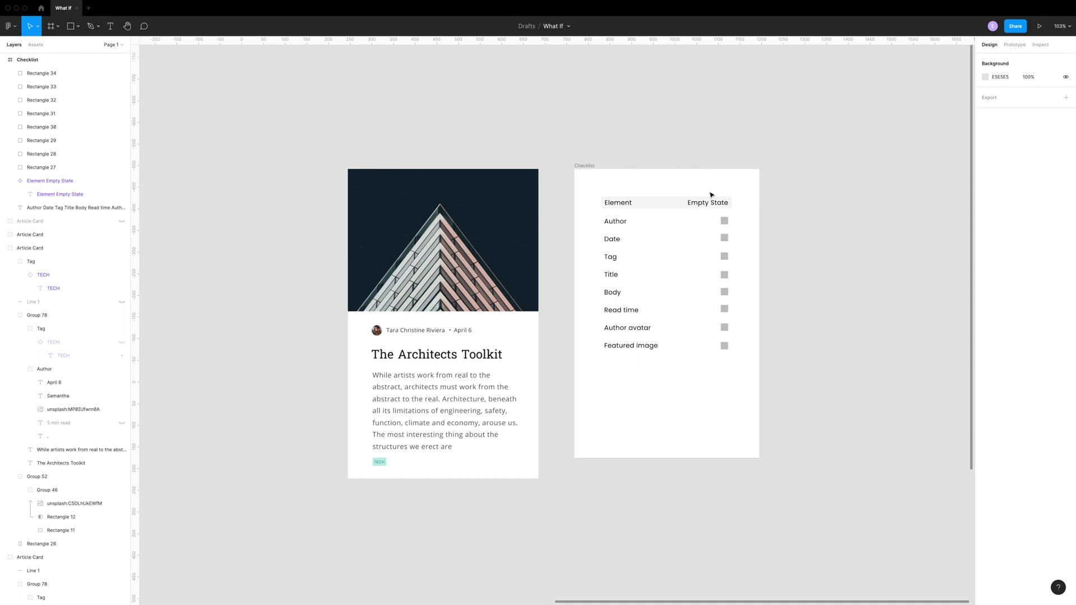
Step: Paste the "5 min read" text into the article card and place it at the right end of the author line
scroll(670, 409, "left", 3)
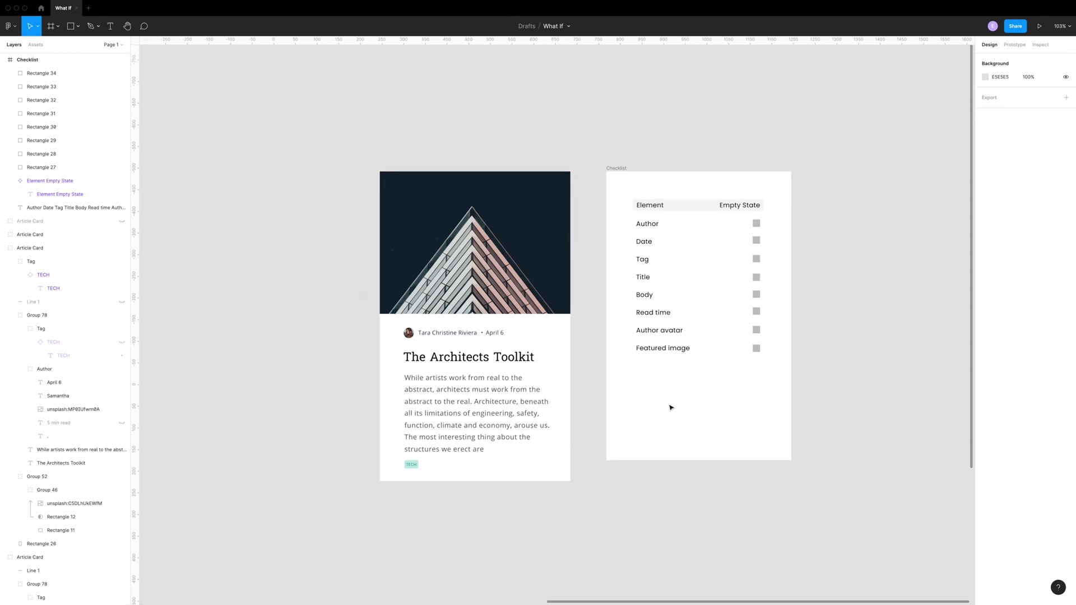
scroll(670, 409, "right", 3)
left_click(491, 335)
key("ctrl+v")
left_click_drag(481, 171, 505, 332)
left_click(295, 327)
scroll(295, 327, "down", 1)
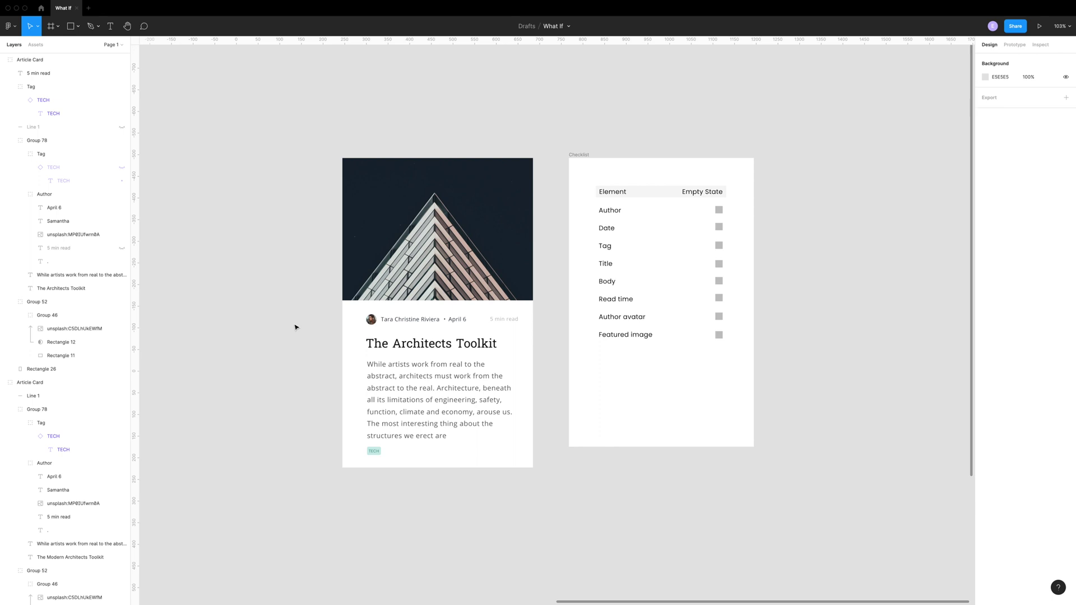
Step: Insert "Modern" into the card title so it reads "The Modern Architects Toolkit"
double_click(472, 343, "super")
left_click(481, 344)
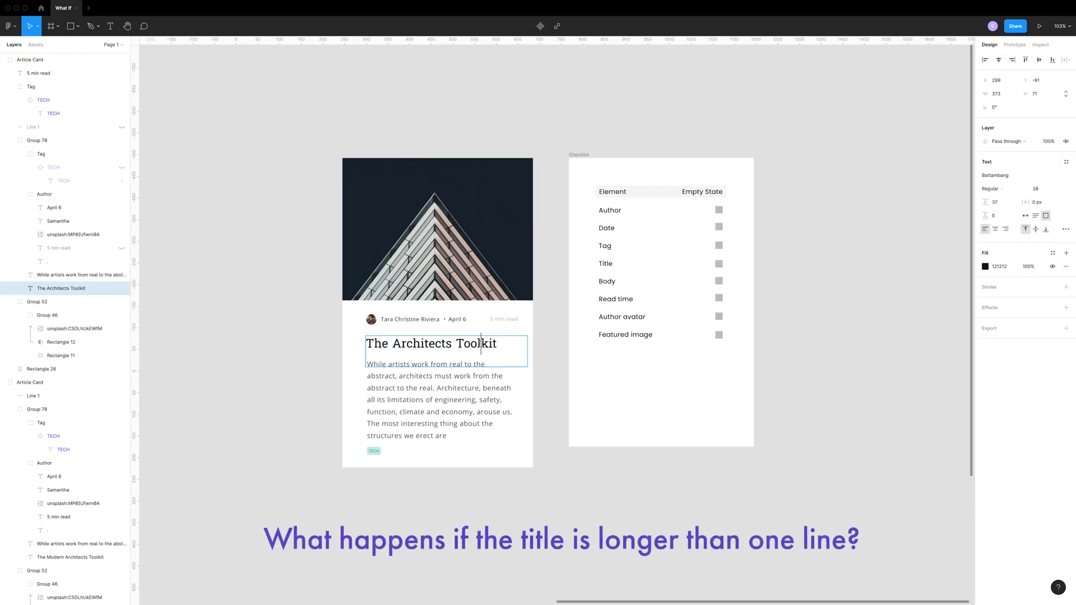
left_click(498, 344)
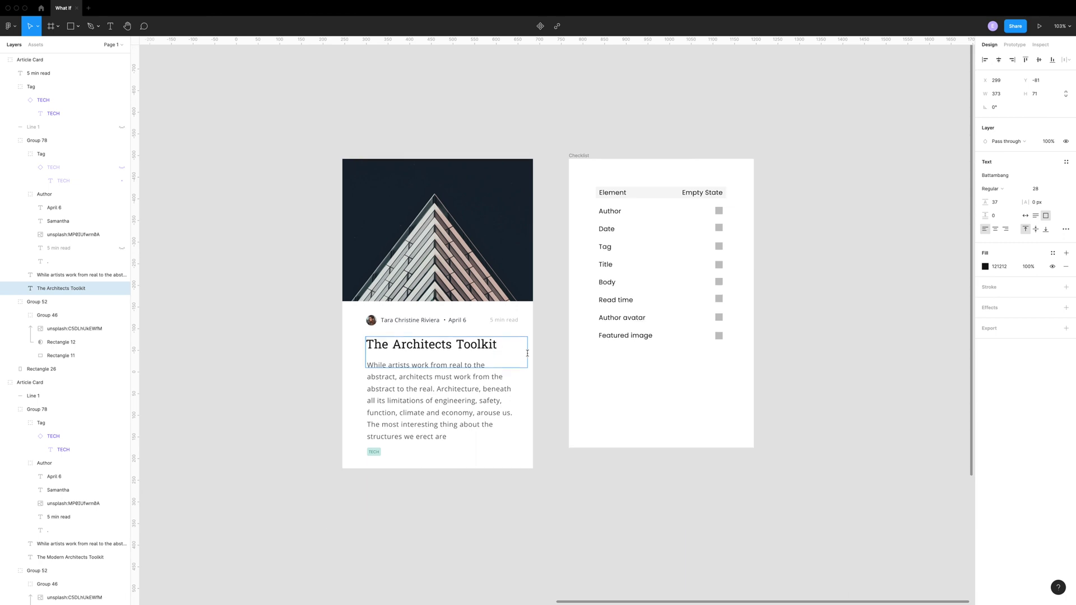
left_click(390, 344)
type("Mod")
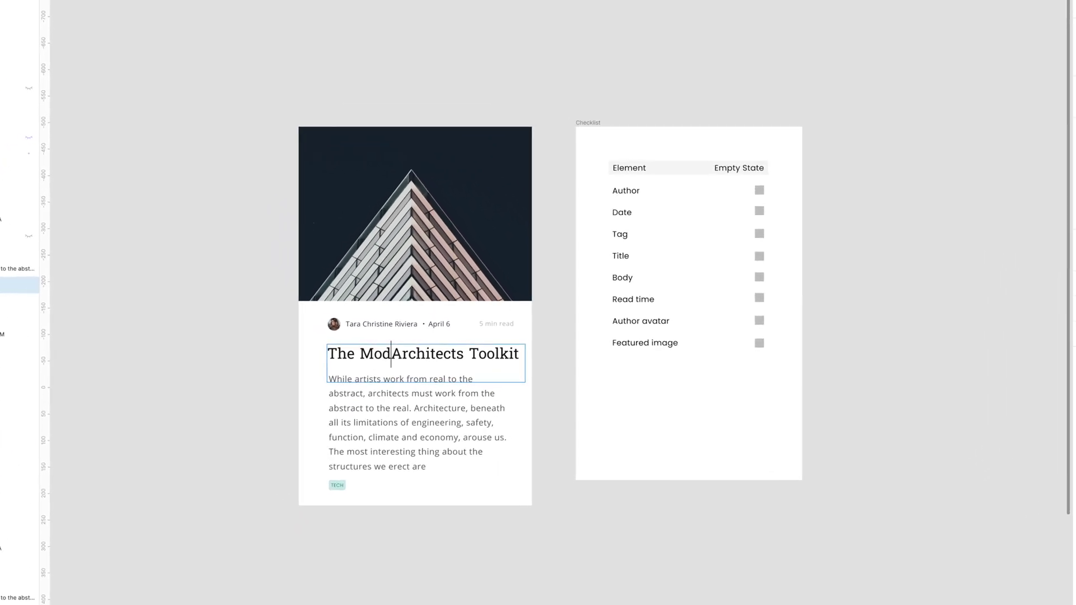
type("ern")
scroll(275, 378, "left", 2)
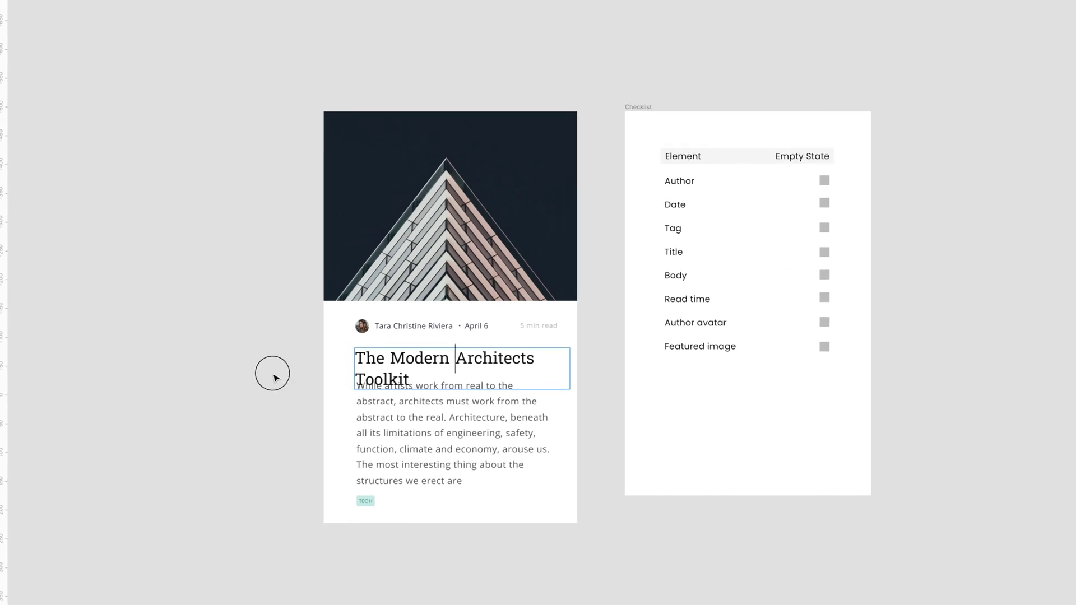
left_click(275, 378)
scroll(492, 361, "right", 2)
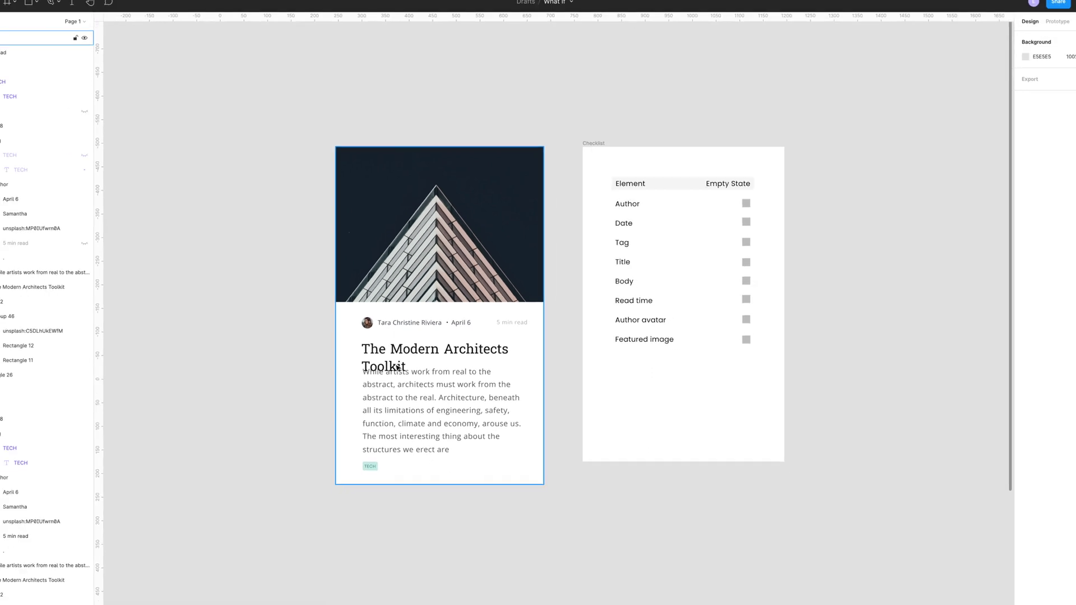
Step: Try shortening the title to one line by replacing "Toolkit" with dots after "Architects"
left_click(396, 367)
double_click(396, 367)
type("..")
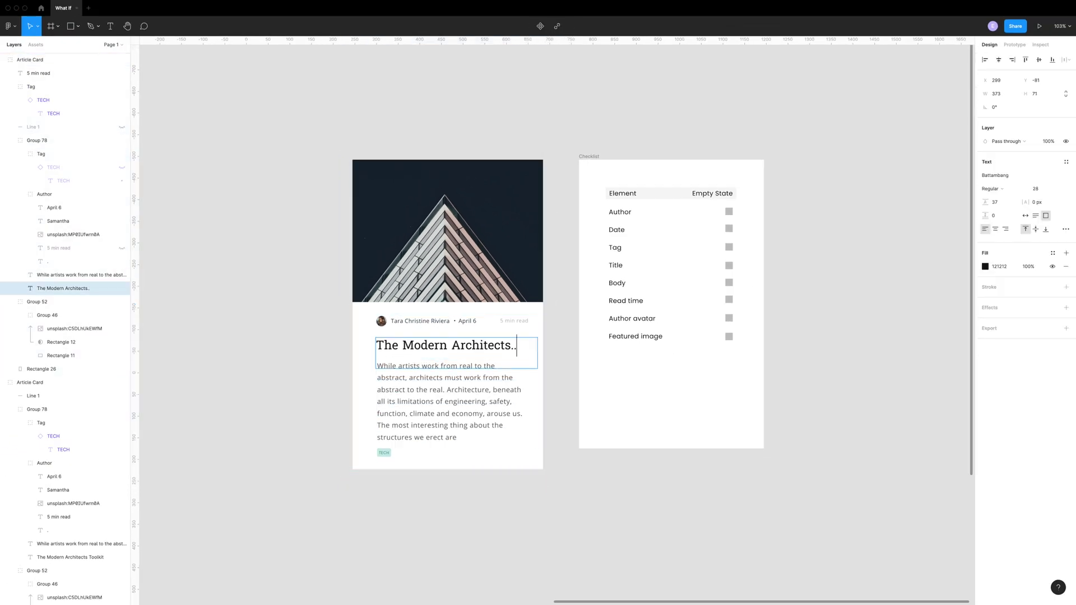
key("ctrl+z")
Step: Extend the card background downward for a card height of about 803 px and shift the tag and body text down below the two-line title
left_click(461, 424)
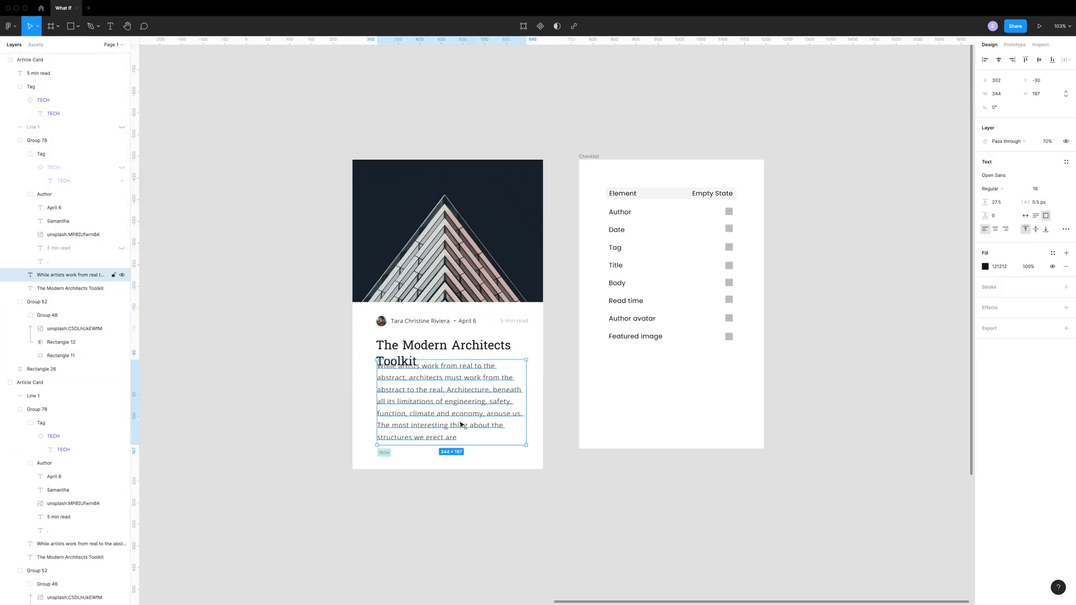
left_click(526, 458)
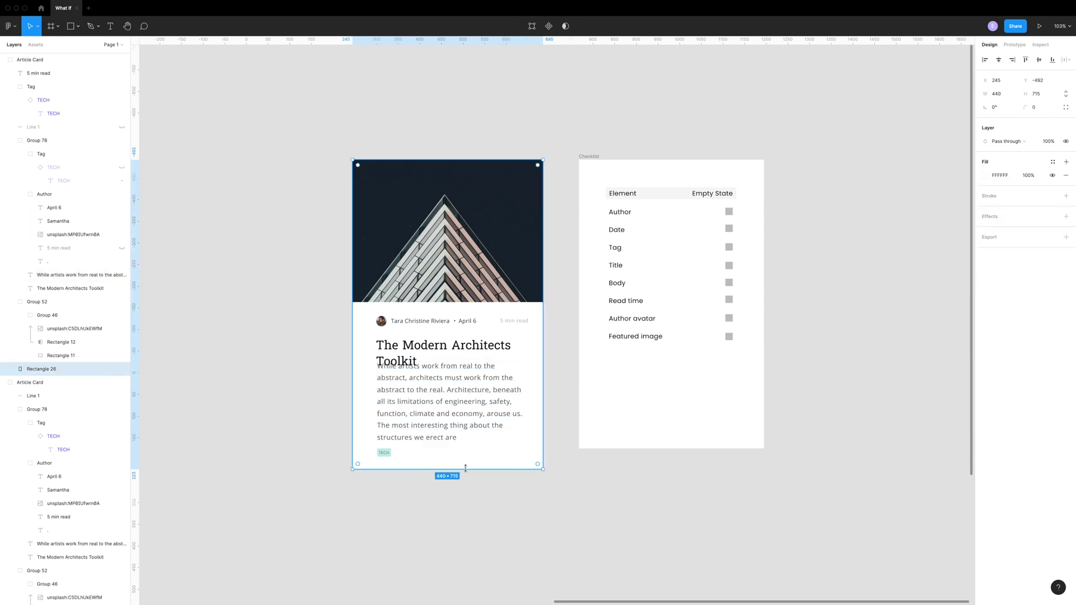
left_click_drag(467, 469, 463, 507)
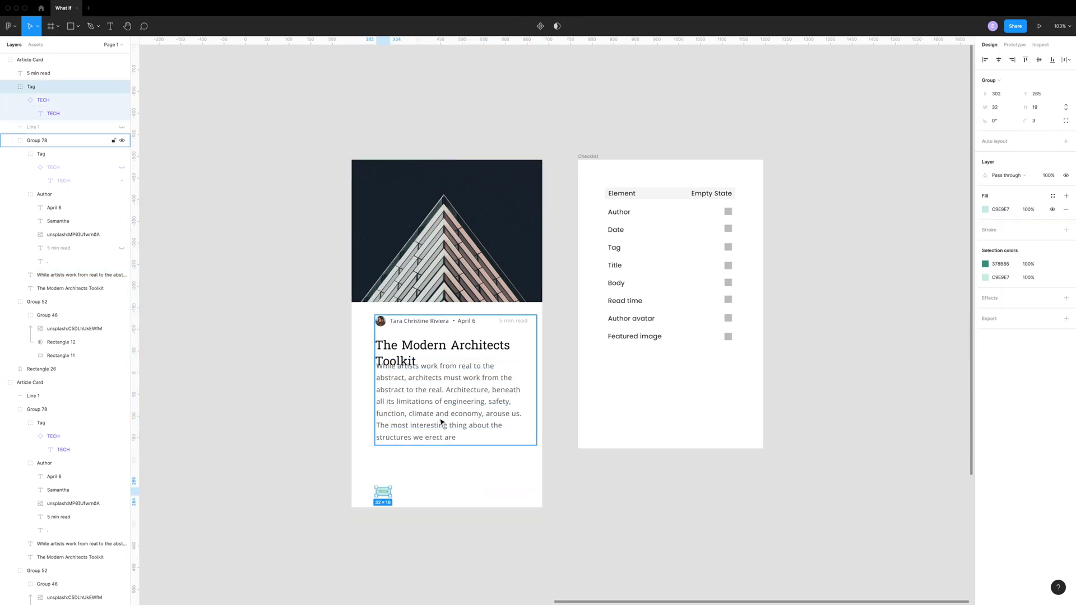
left_click(441, 420, "super")
left_click_drag(441, 420, 441, 439)
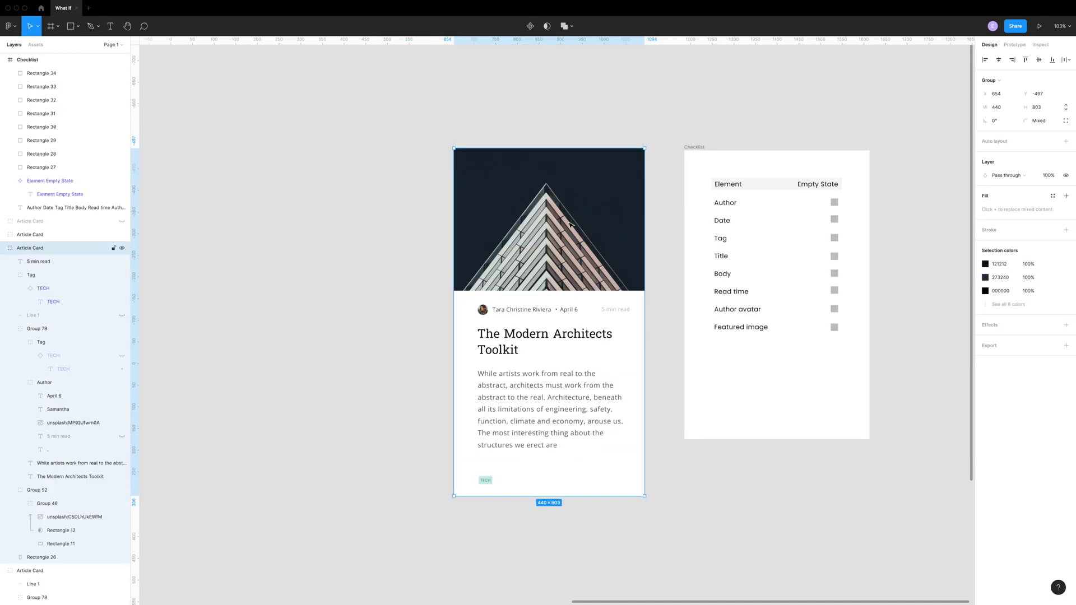
Step: Duplicate the article card and place the copy to the left of the original
left_click_drag(578, 250, 376, 250)
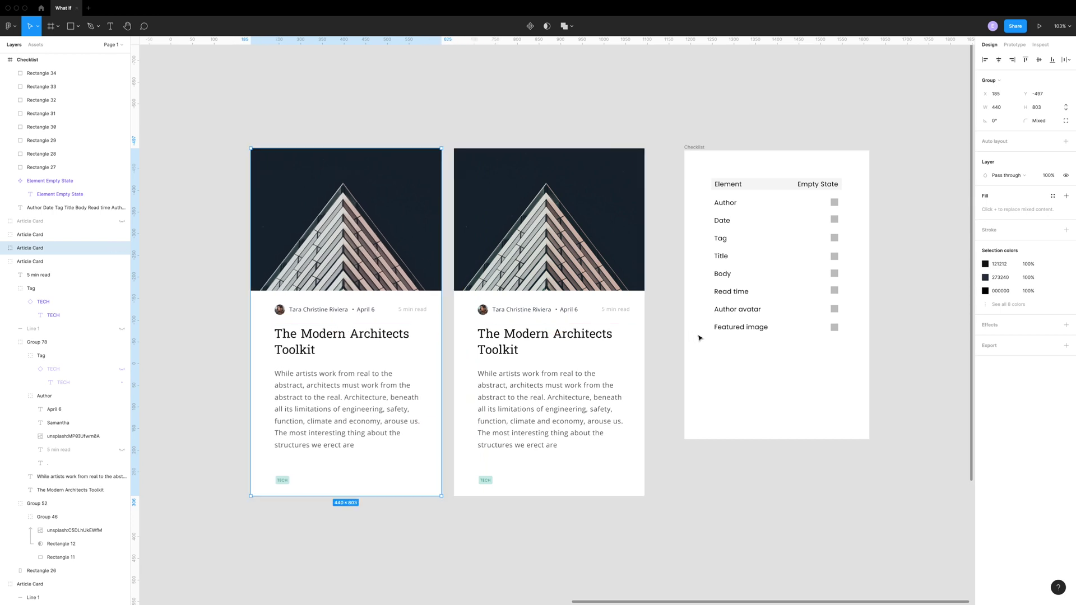
scroll(699, 338, "left", 2)
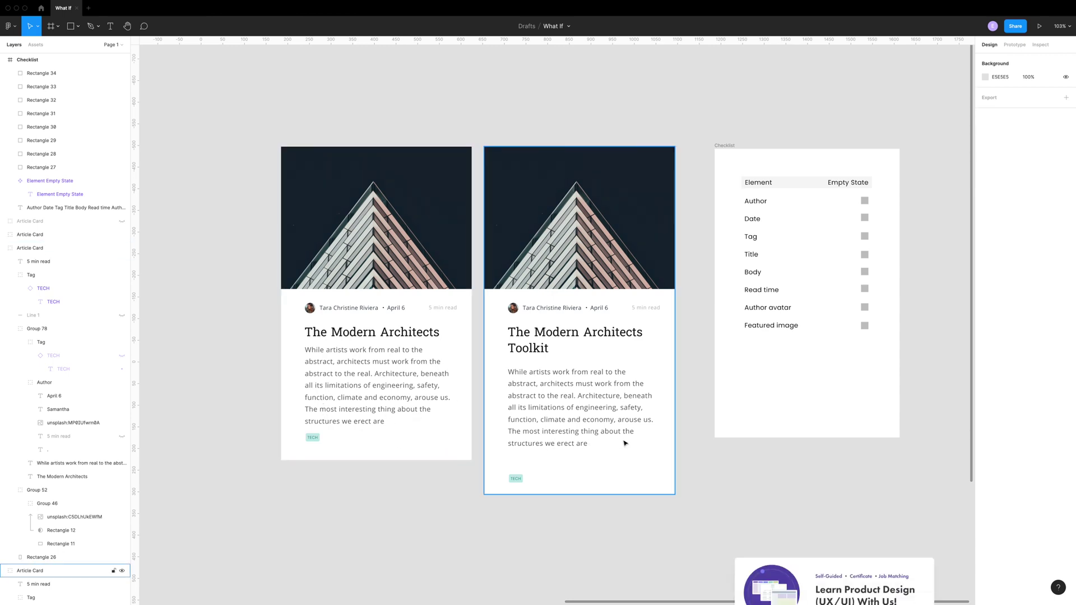
left_click(345, 493)
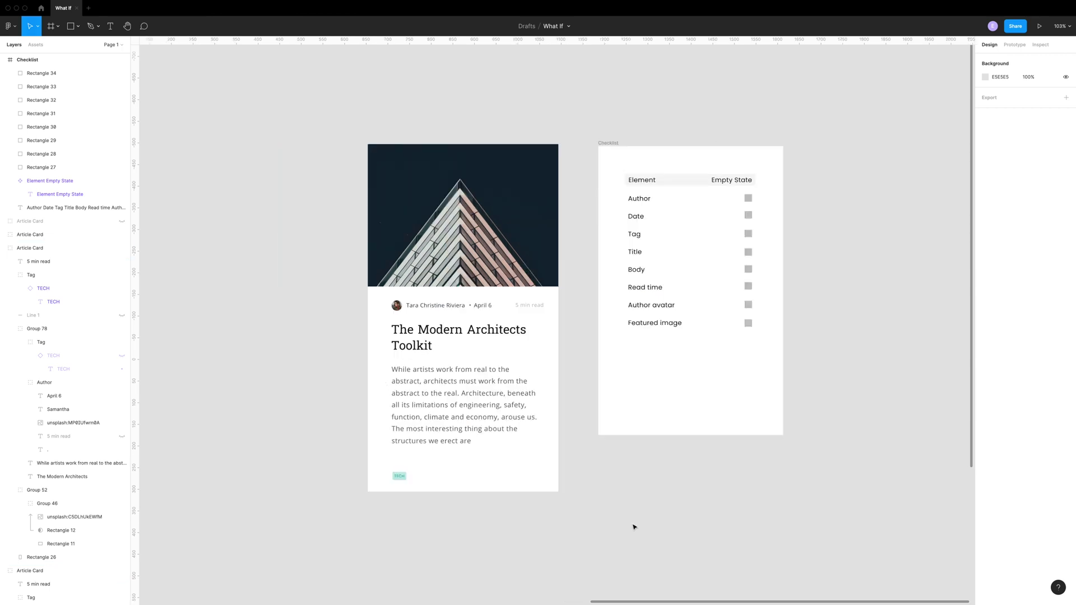
scroll(464, 392, "up", 1)
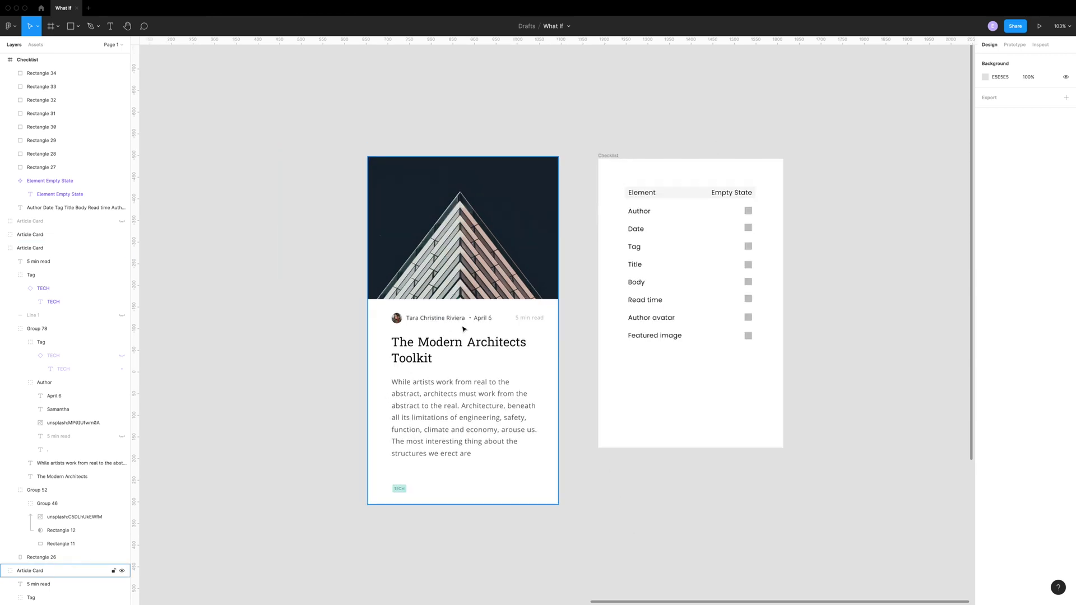
scroll(464, 330, "down", 2)
scroll(464, 329, "down", 1)
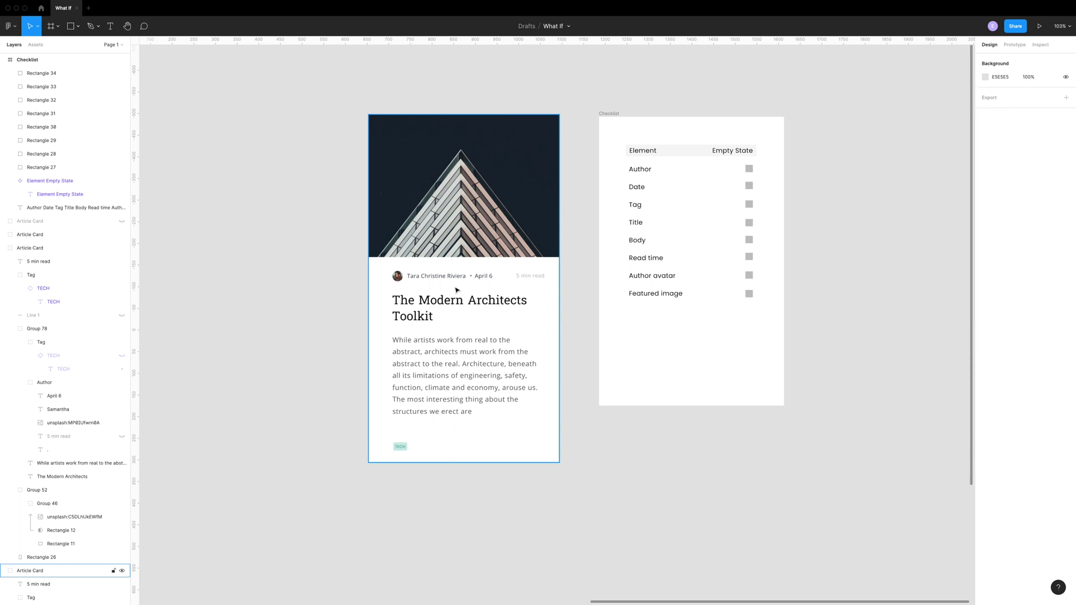
scroll(456, 289, "right", 1)
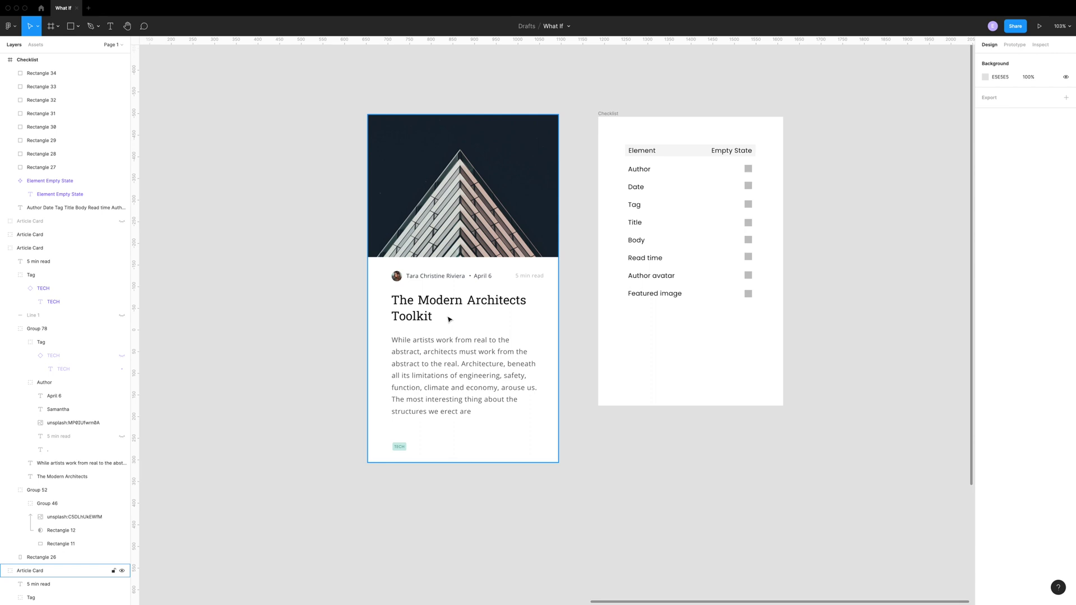
scroll(448, 318, "left", 3)
Step: Try adding "..." after "Toolkit" at the end of the two-line title
double_click(467, 356)
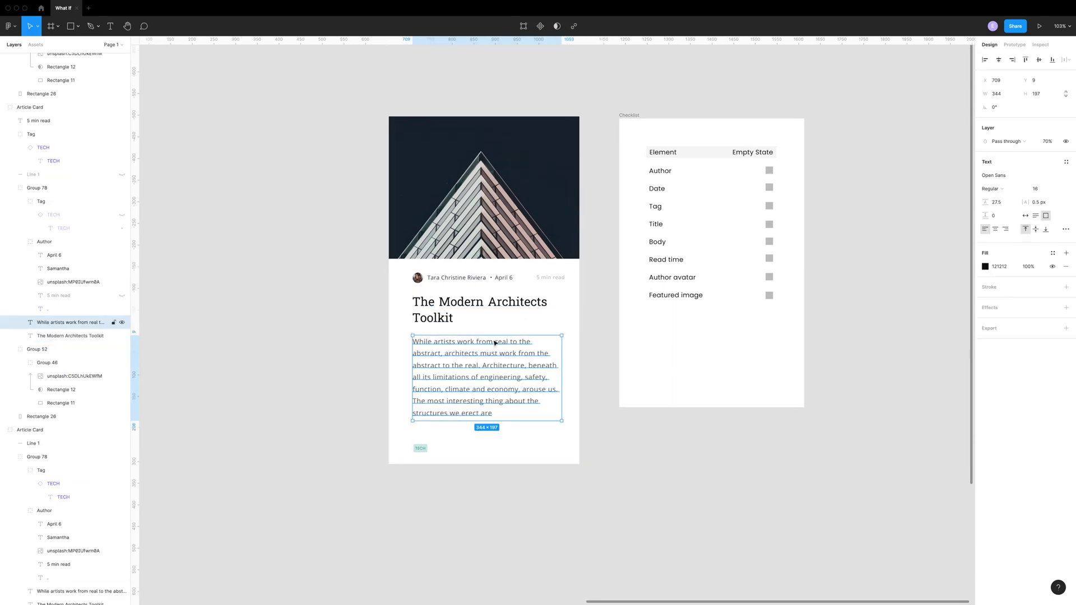
left_click(483, 318)
double_click(483, 317)
left_click(483, 318)
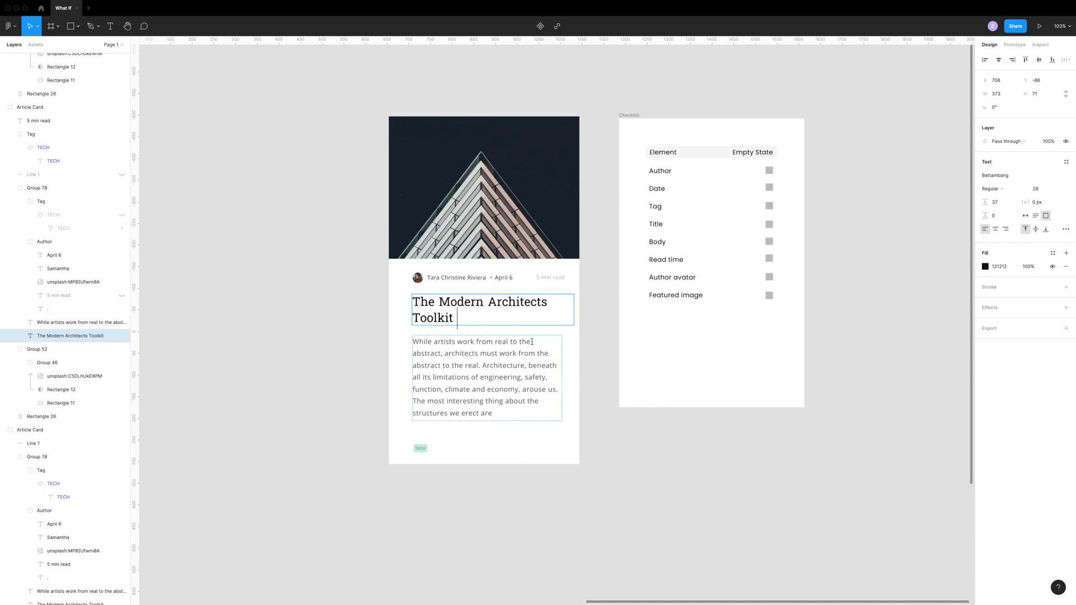
type("...")
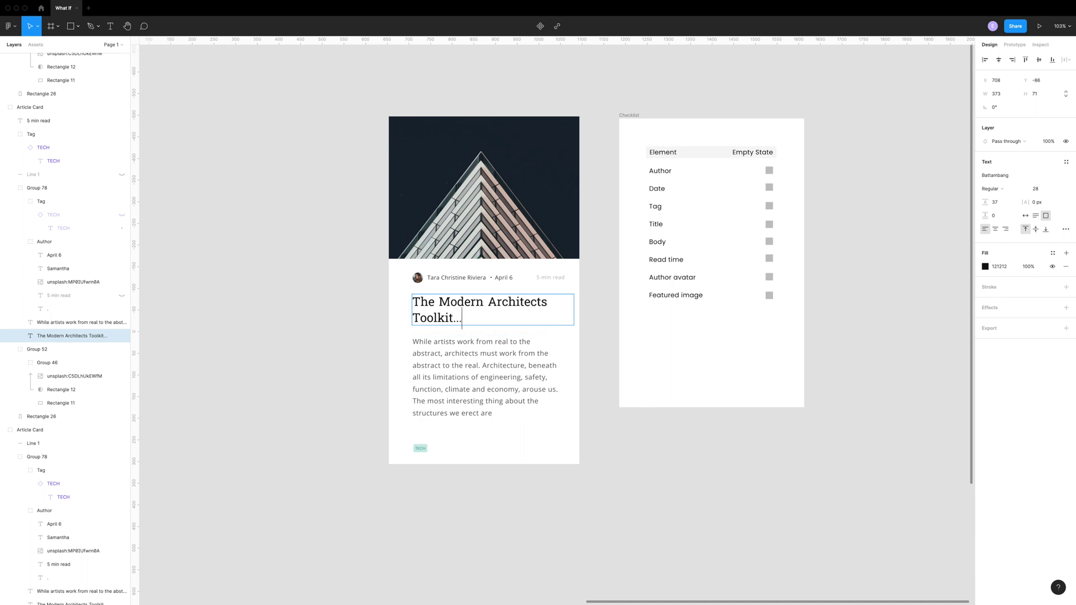
key("BackSpace")
key("BackSpace")
key("BackSpace")
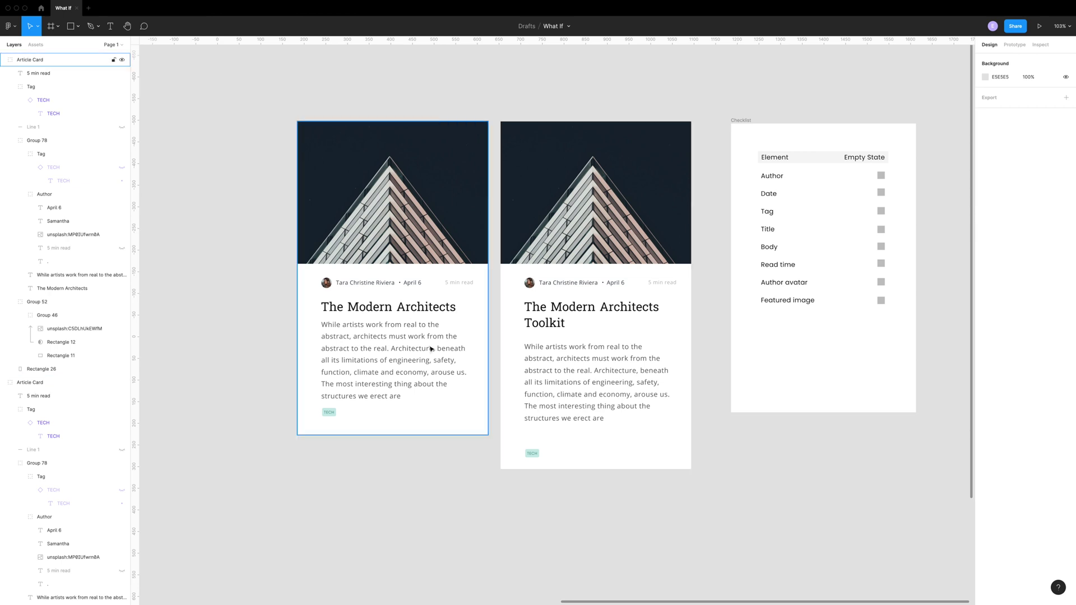
Step: Move the TECH tag in the two-line-title card up between the author line and the title
scroll(656, 360, "right", 1)
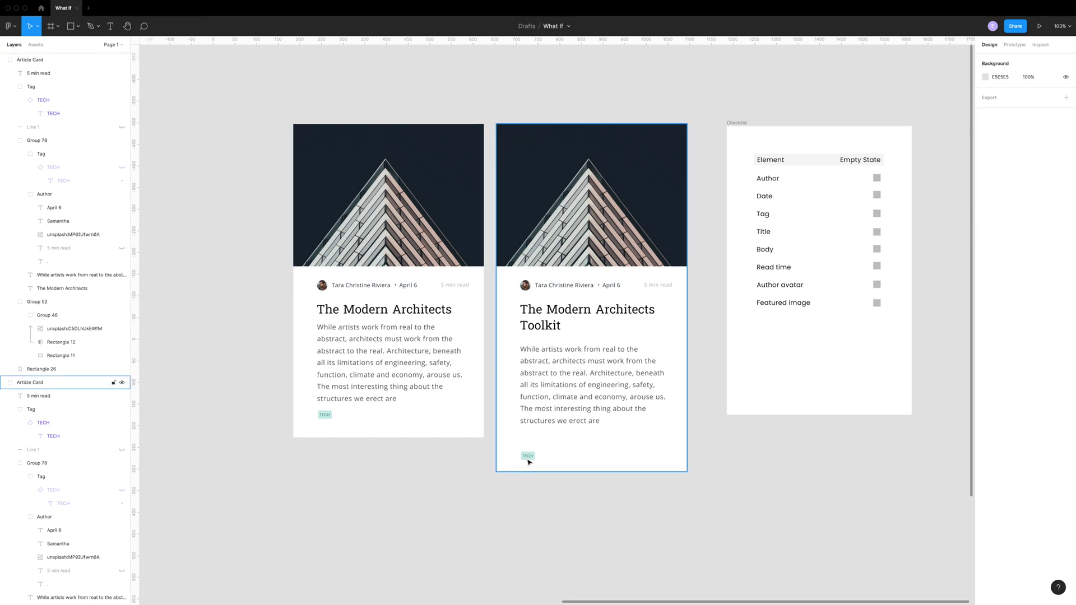
left_click(530, 458)
left_click(529, 458)
left_click(533, 459)
left_click_drag(533, 458, 531, 297)
key("shift+Down")
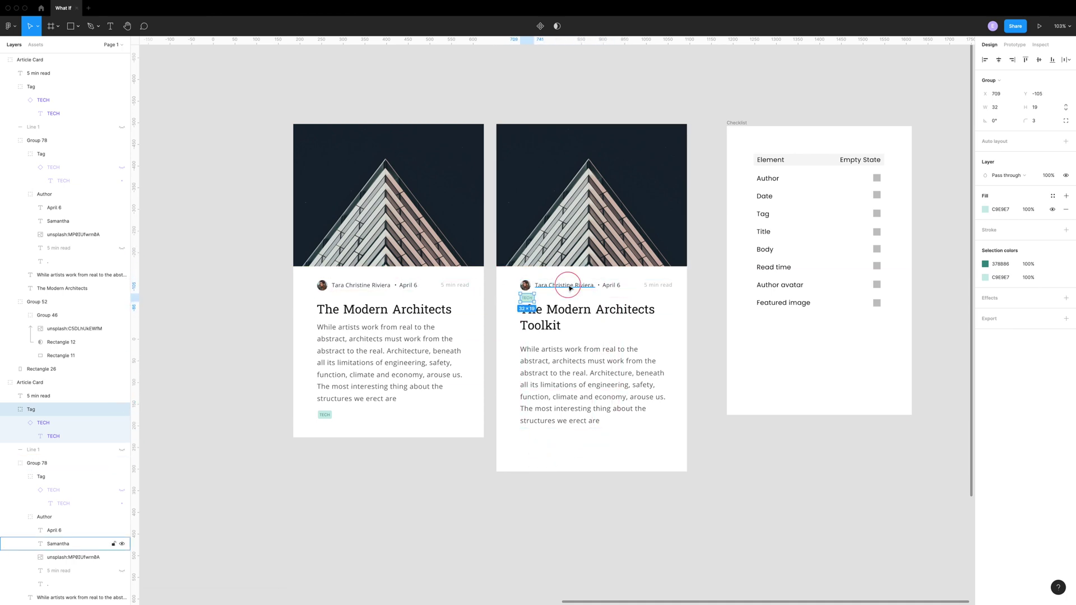
Step: Move the author group with avatar, name and date below the body text in the two-line-title card
double_click(564, 285)
left_click(50, 518)
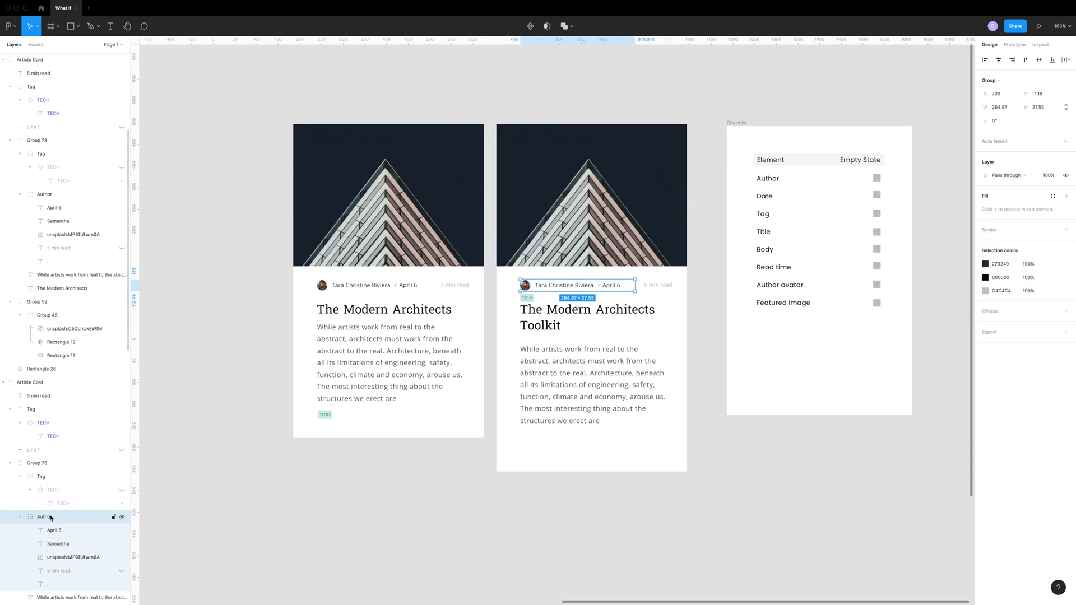
key("shift+Down")
key("shift+Down")
key("shift+Down")
key("shift+Down")
key("shift+Down")
key("shift+Down")
key("shift+Down")
key("shift+Down")
key("shift+Down")
key("shift+Down")
key("shift+Down")
key("shift+Down")
key("shift+Down")
key("shift+Down")
key("shift+Down")
key("shift+Down")
key("shift+Down")
key("shift+Down")
key("shift+Down")
key("shift+Down")
key("shift+Down")
key("shift+Down")
key("shift+Down")
key("shift+Down")
key("shift+Down")
key("shift+Down")
key("shift+Down")
key("shift+Down")
key("shift+Down")
key("shift+Down")
key("shift+Down")
key("shift+Down")
key("shift+Down")
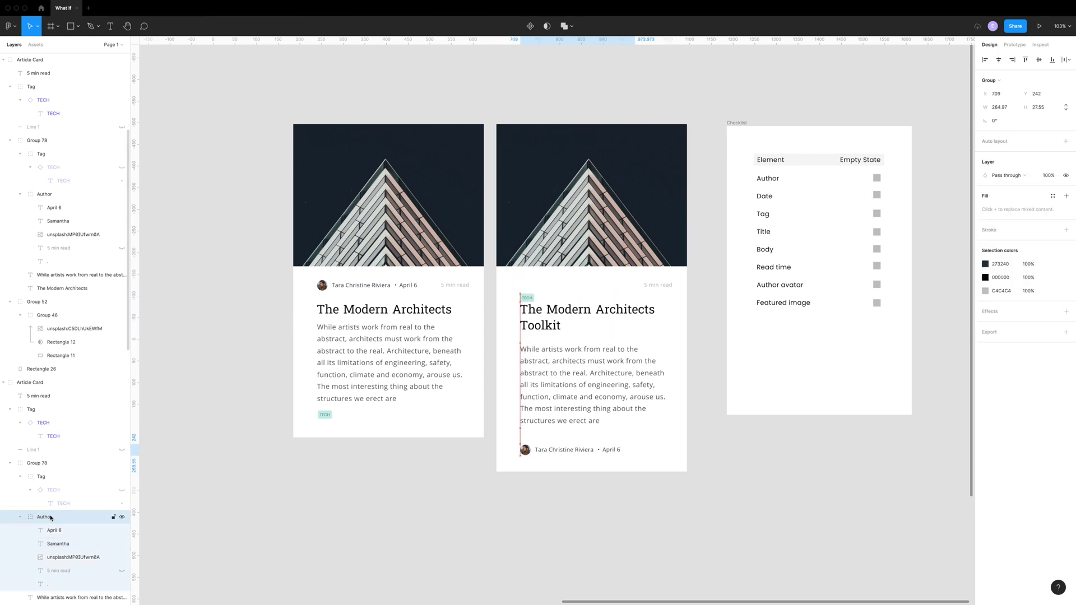
Step: Raise the TECH tag in the two-line-title card to the height of the read time, at the title's left edge
left_click(51, 410)
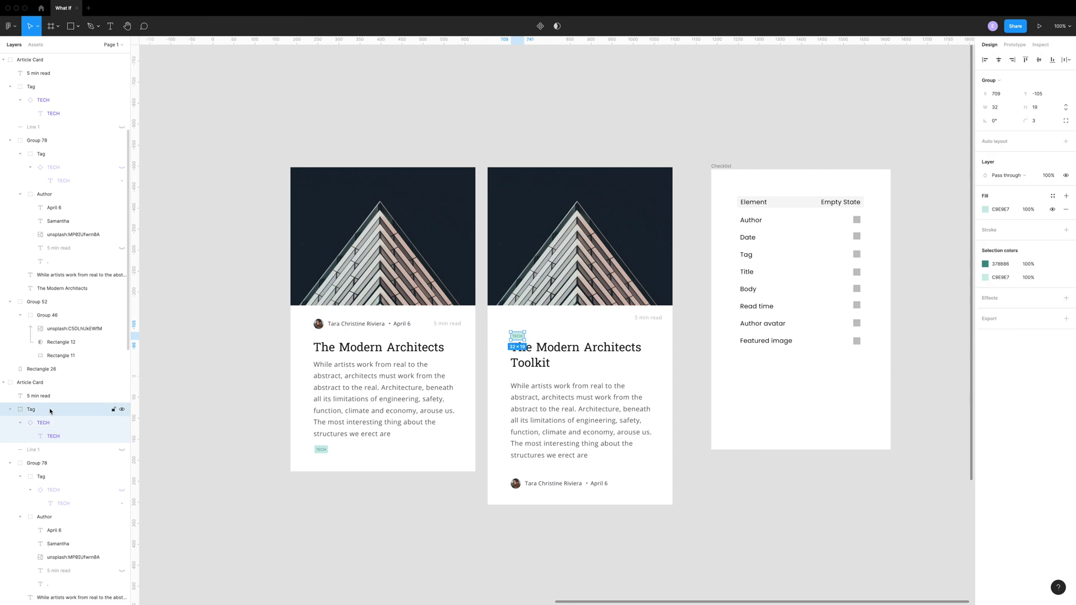
key("shift+Up")
key("shift+Up")
key("shift+Up")
key("shift+Up")
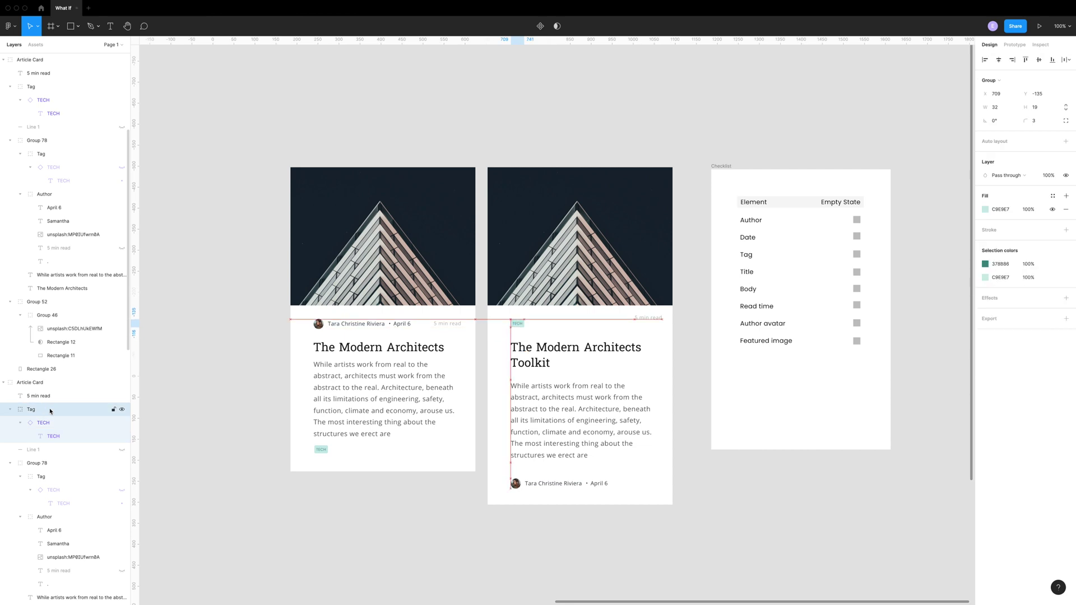
left_click(726, 527)
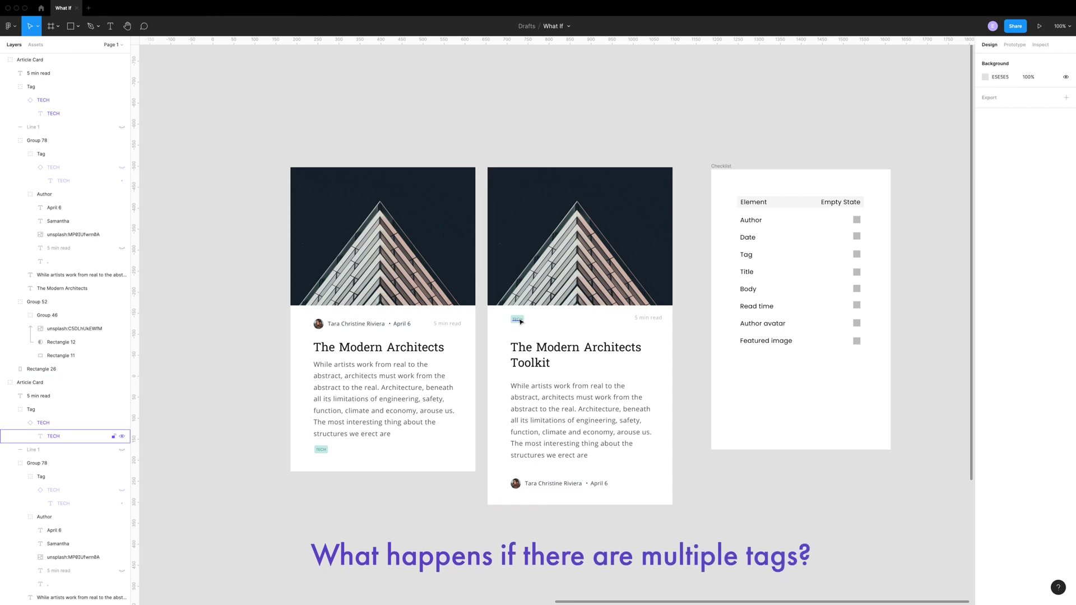
Step: Duplicate the TECH tag three times to form a row of four tags above the two-line title
left_click(44, 436)
left_click(38, 414)
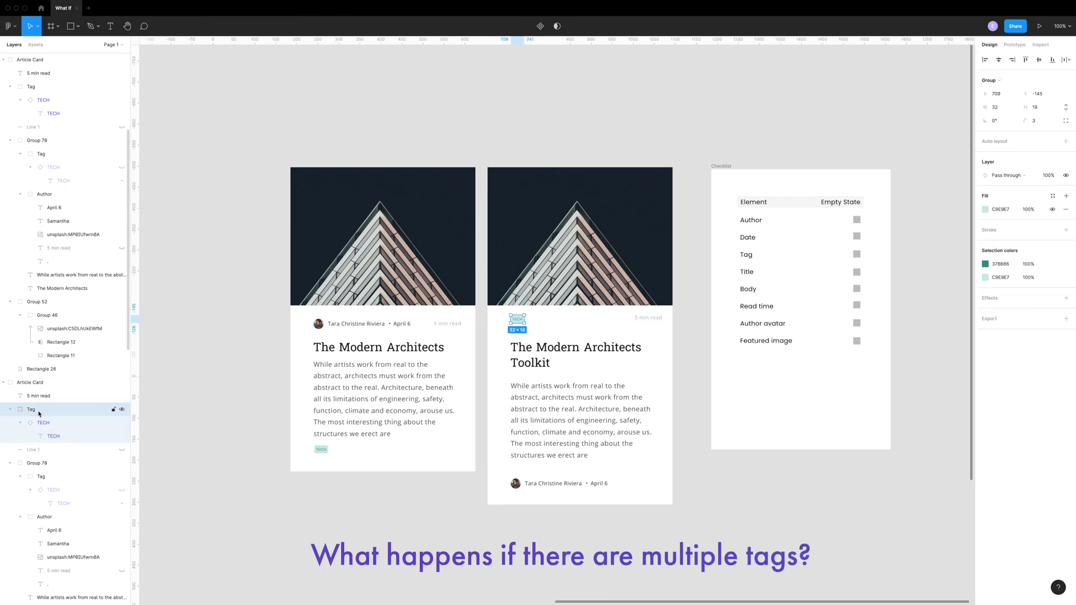
right_click(39, 413)
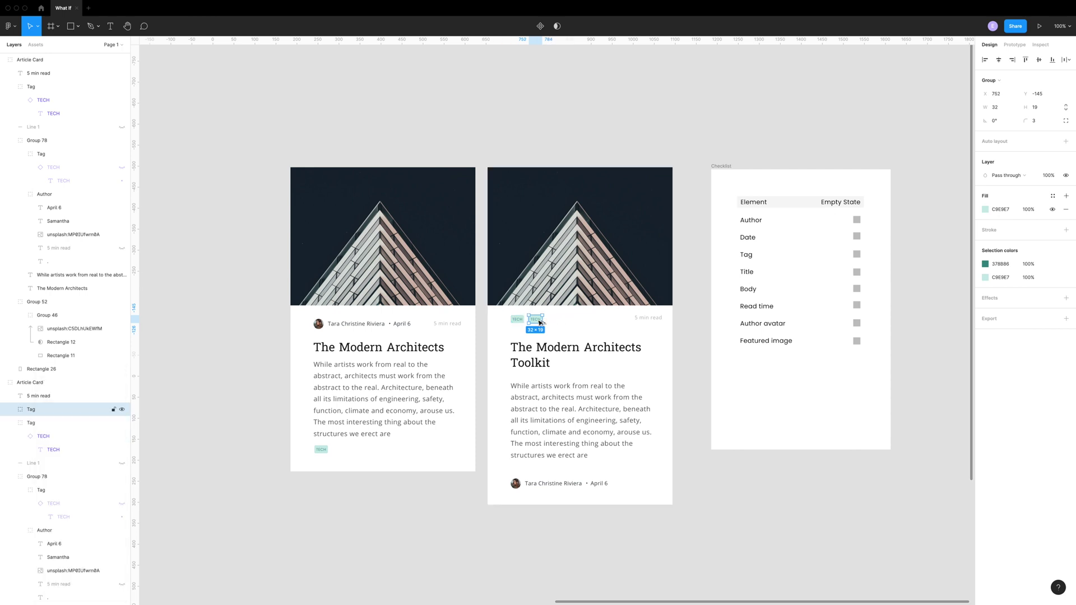
left_click_drag(537, 320, 575, 323)
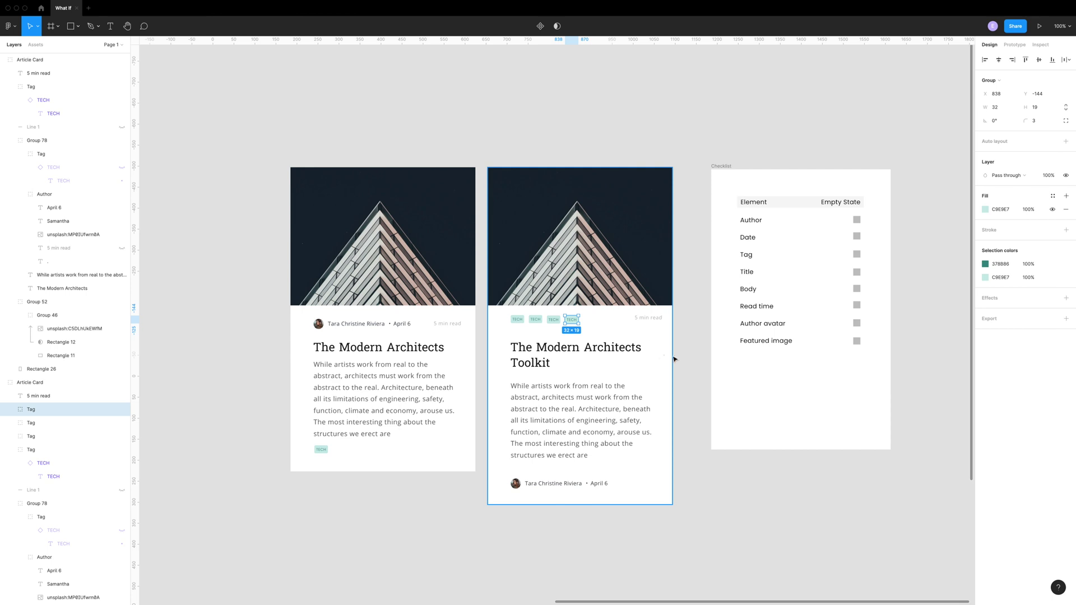
Step: Change the text of the last tag in the row to "ARCHITECTURE"
key("Escape")
left_click(571, 320, "super")
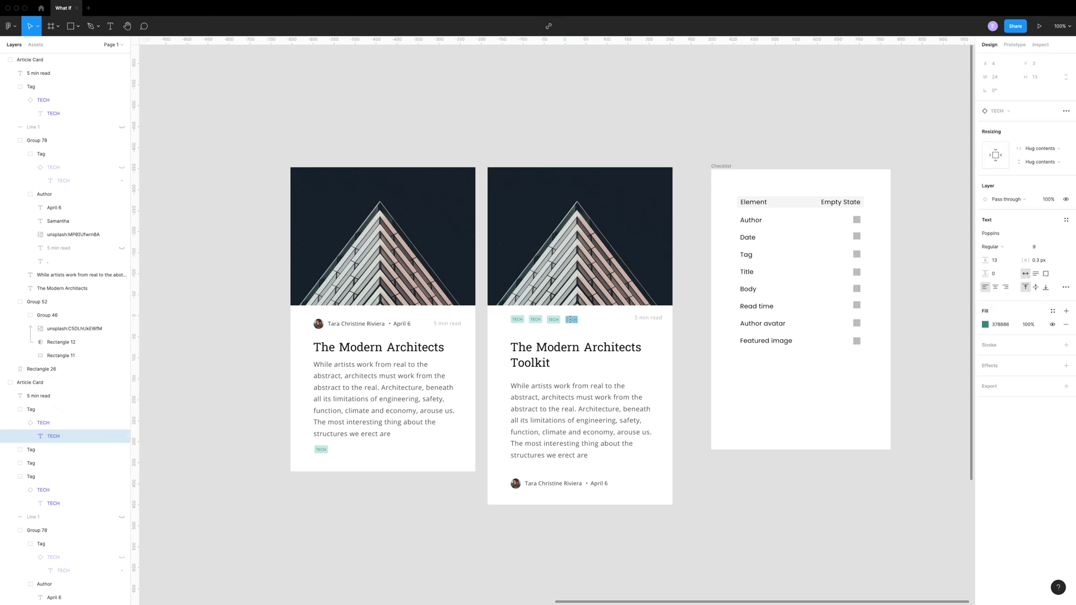
key("Return")
type("ARCHITECTURE")
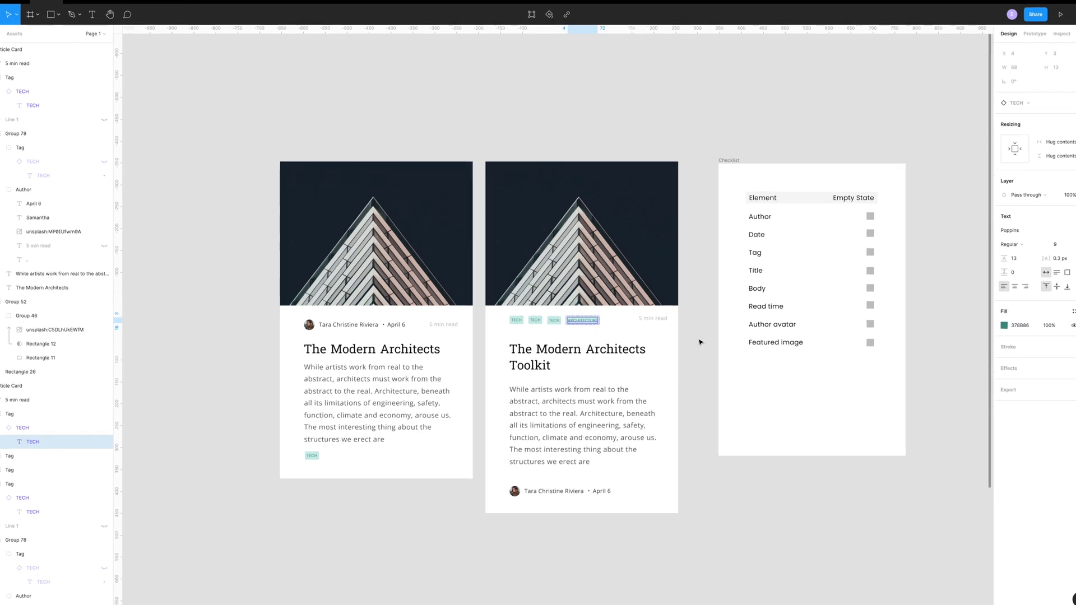
left_click(685, 337)
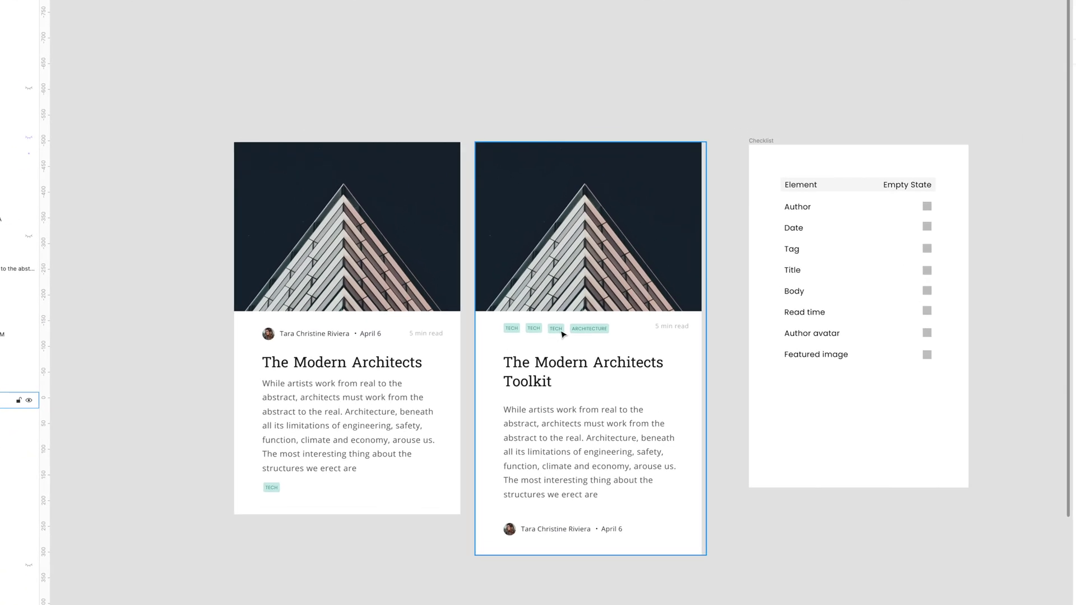
Step: Nudge the "5 min read" text down slightly to line it up with the tag row
left_click(675, 329, "super")
scroll(675, 329, "down", 1)
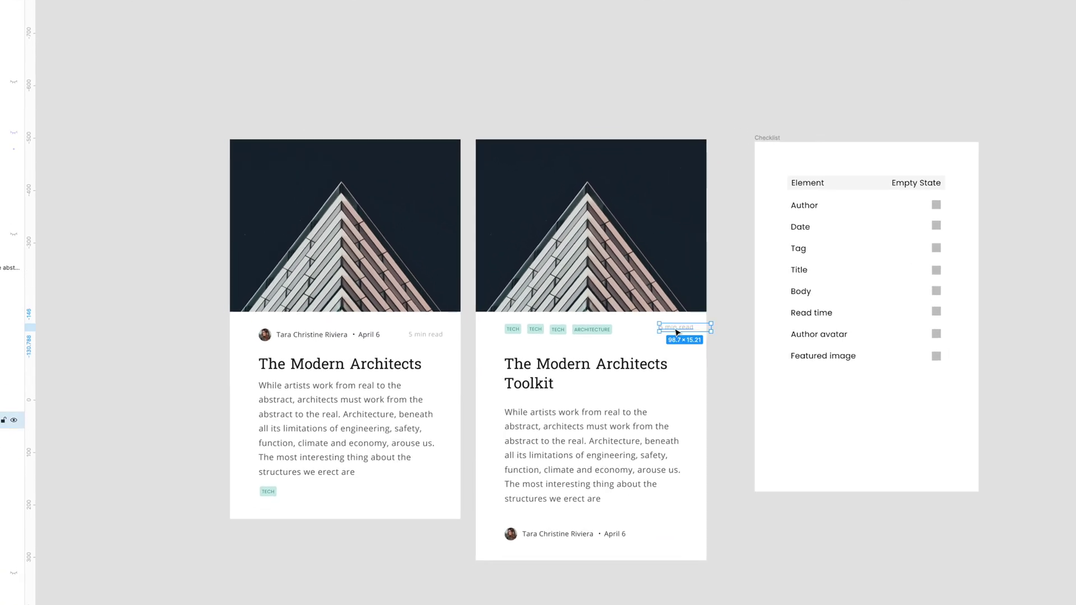
key("Down")
key("Down")
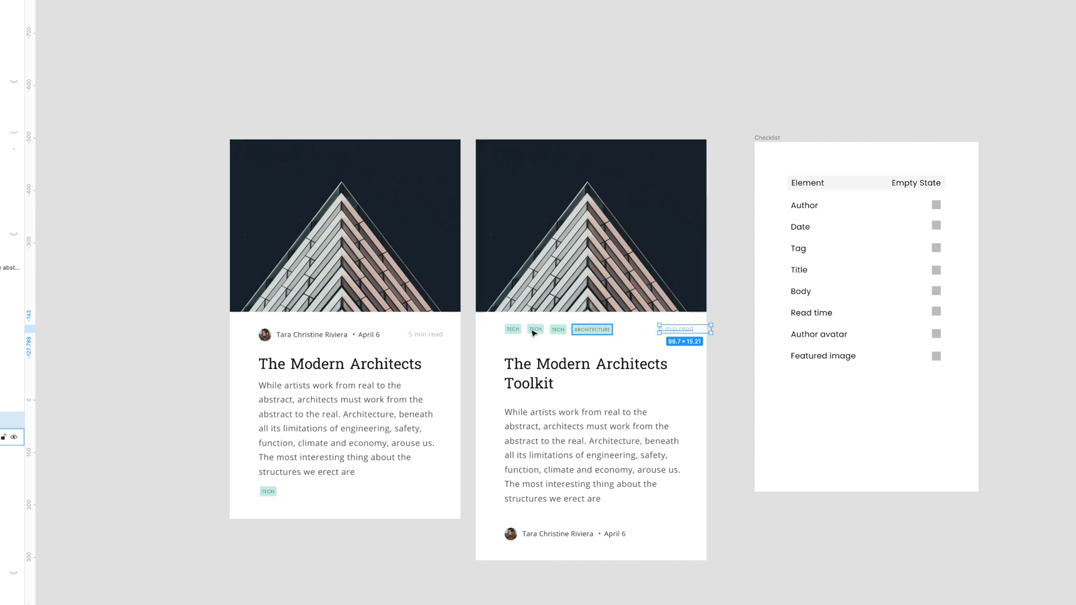
scroll(611, 335, "right", 1)
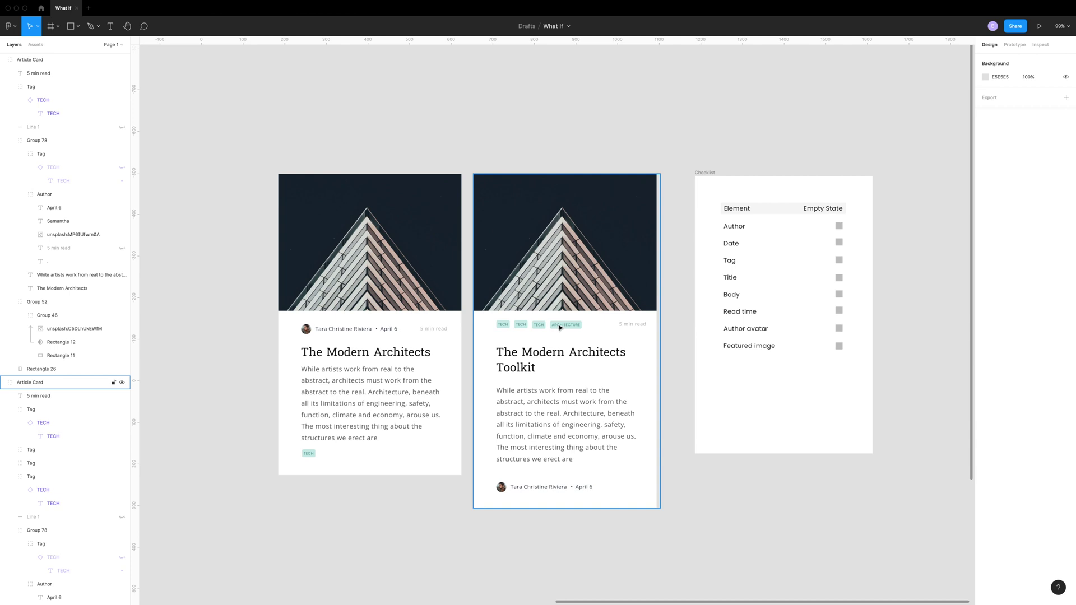
Step: Duplicate the TECH tag into a second row of three tags beneath the first row
left_click(495, 330, "super")
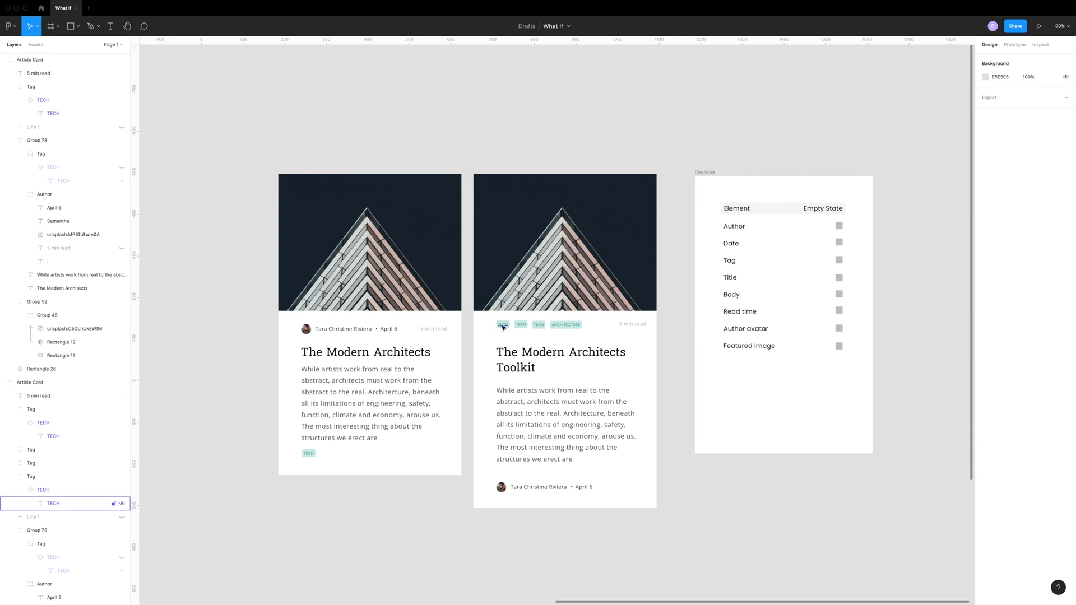
left_click(43, 489)
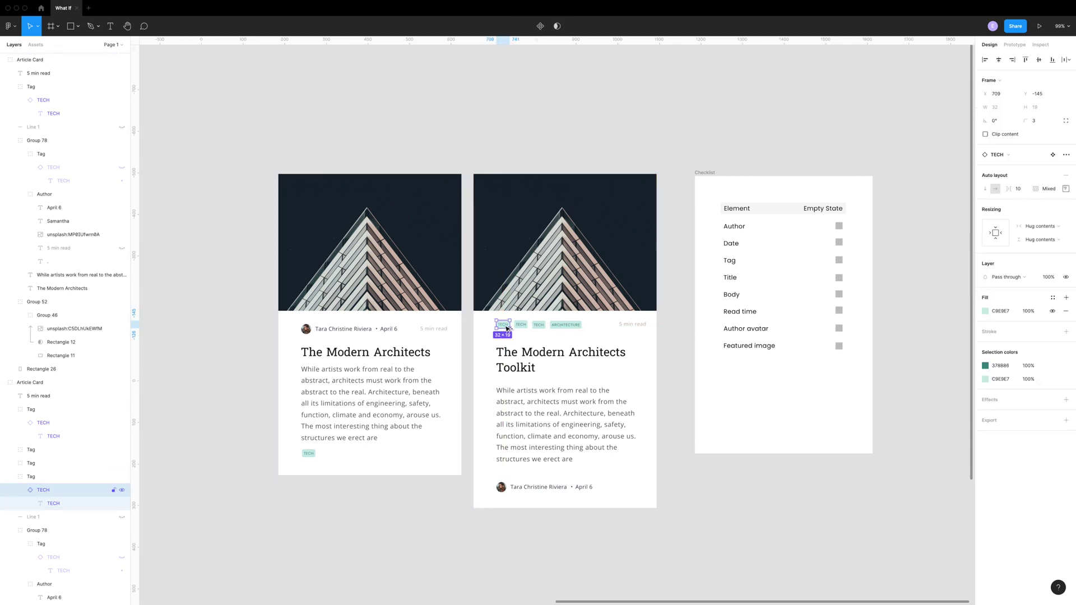
left_click_drag(506, 327, 537, 338, "alt")
left_click(661, 377)
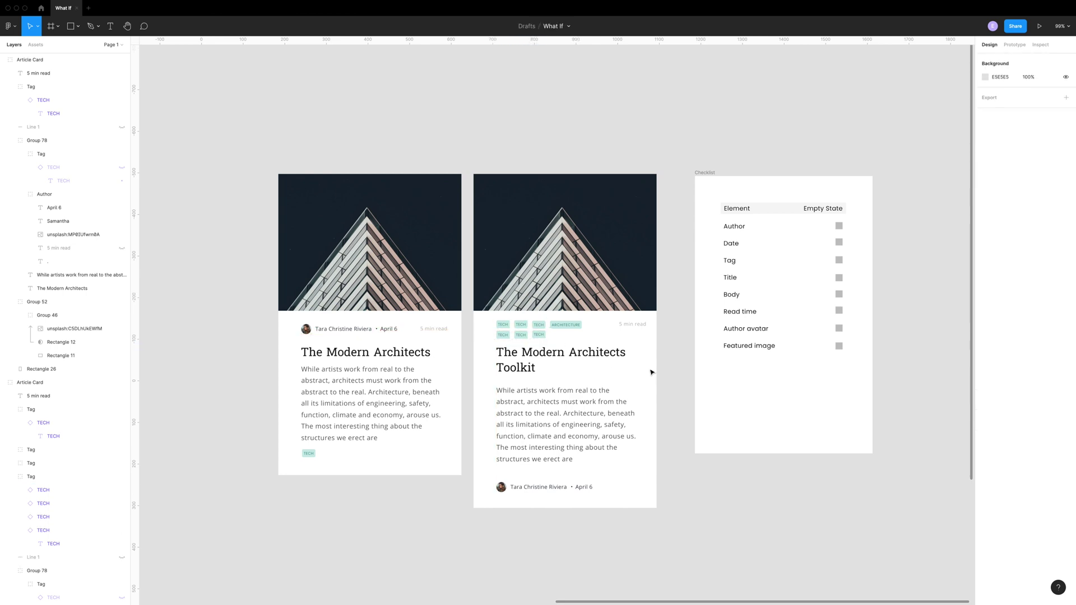
Step: Remove all the tags above the title in the two-line-title card
scroll(579, 358, "down", 1)
scroll(527, 322, "right", 1)
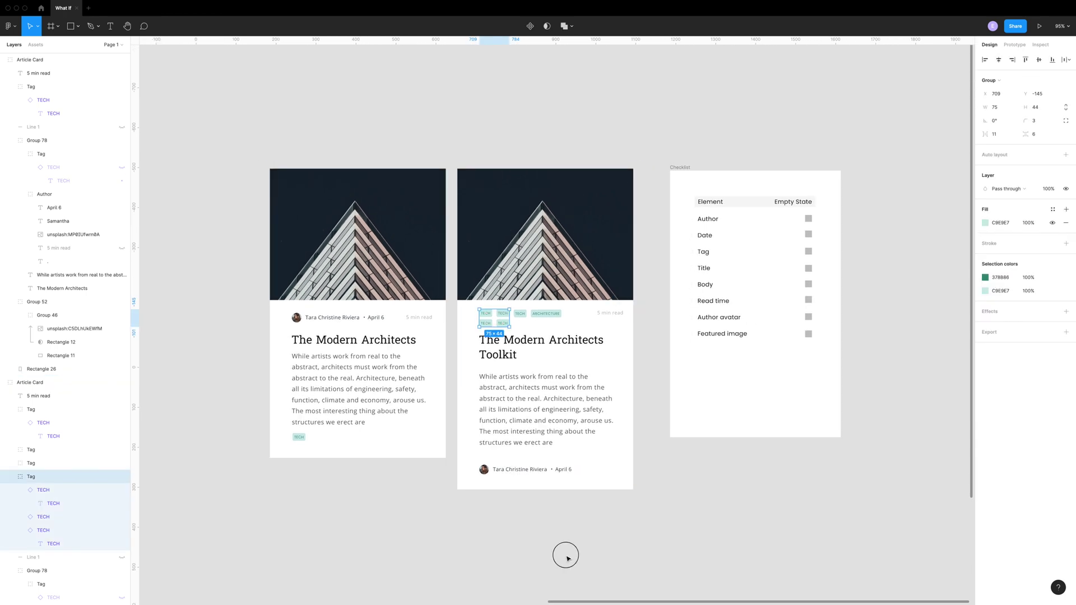
left_click(566, 557)
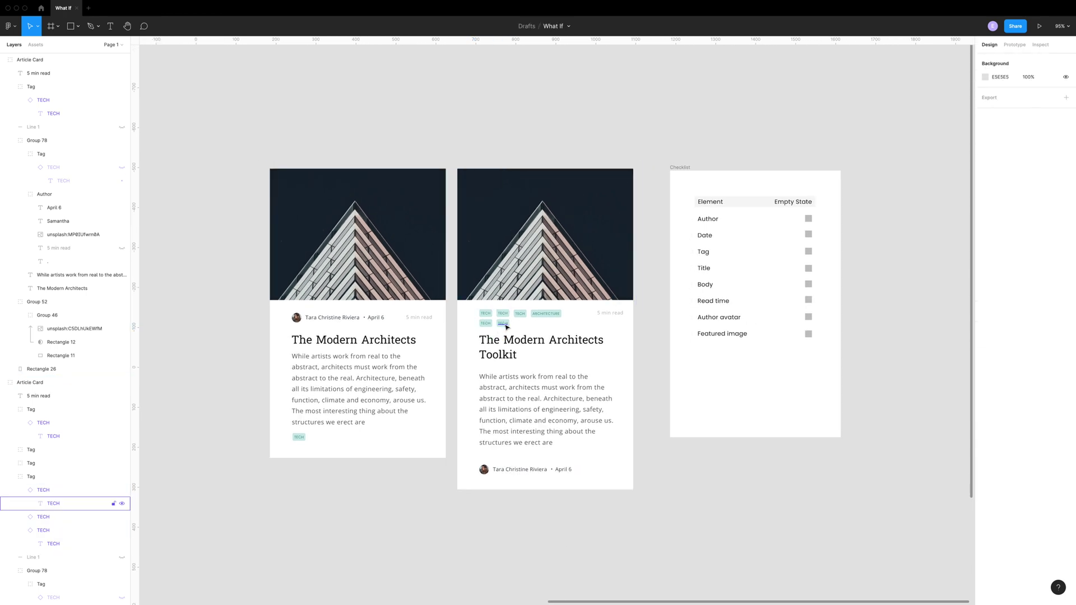
left_click(42, 490)
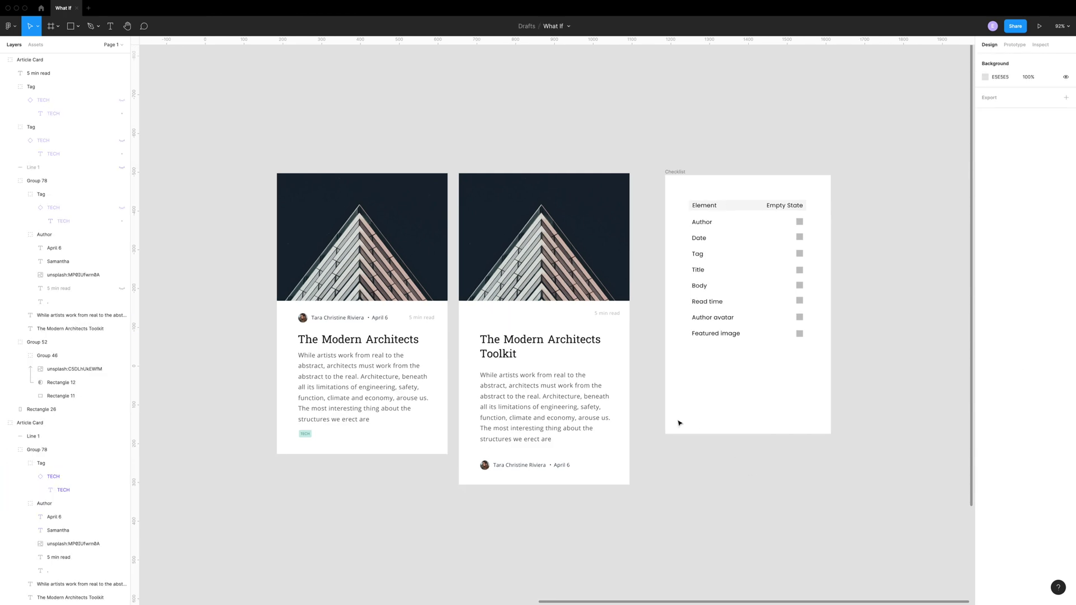
Step: Shorten the white background of the two-line-title card to a height of 724 px
scroll(644, 417, "up", 1)
left_click(616, 418)
scroll(619, 423, "up", 1)
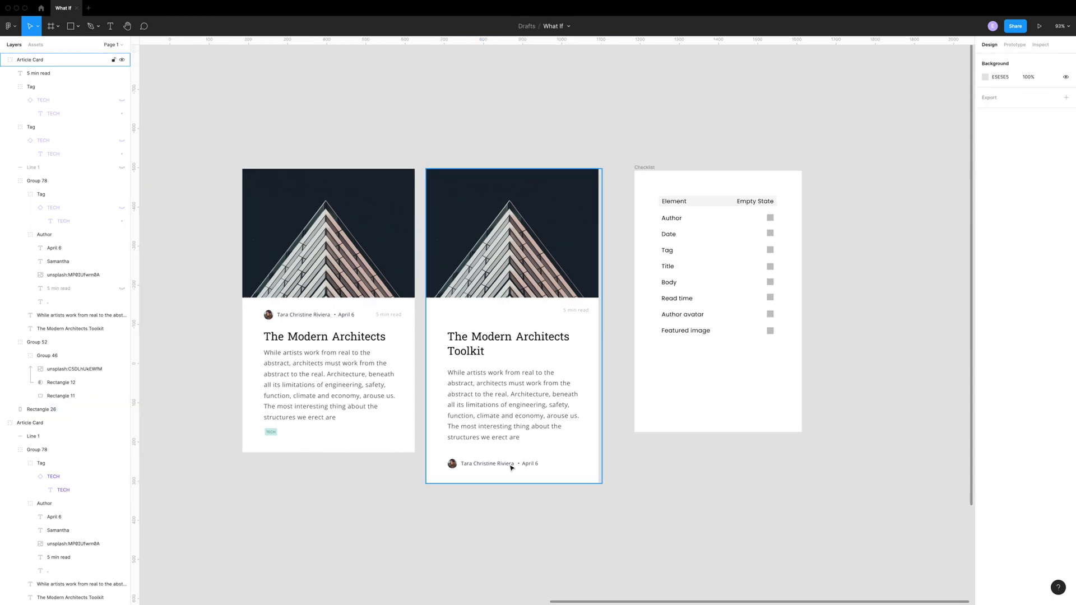
double_click(578, 467)
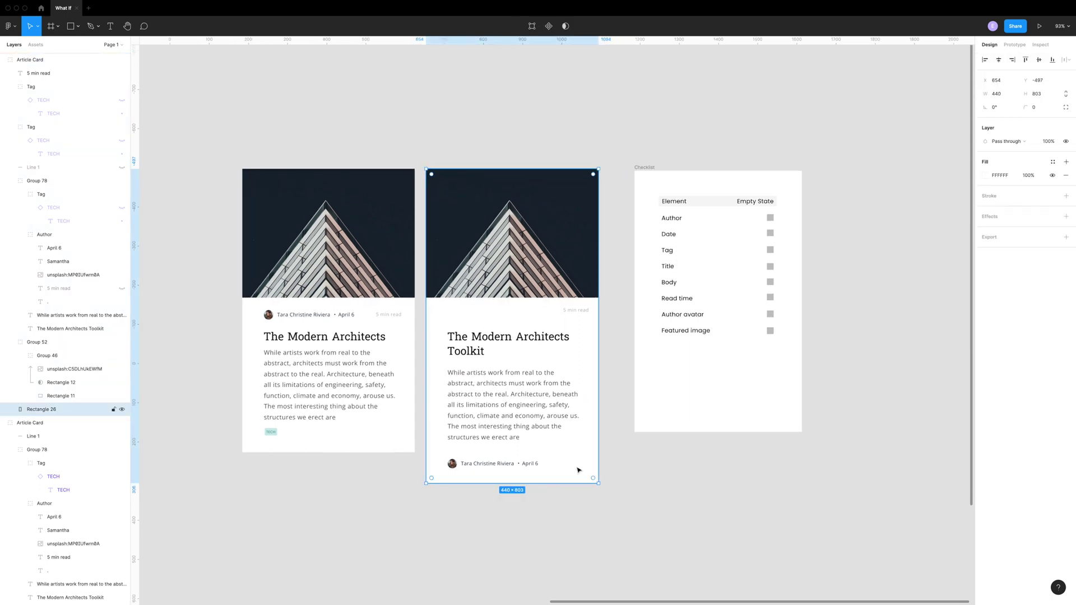
left_click_drag(514, 483, 512, 451)
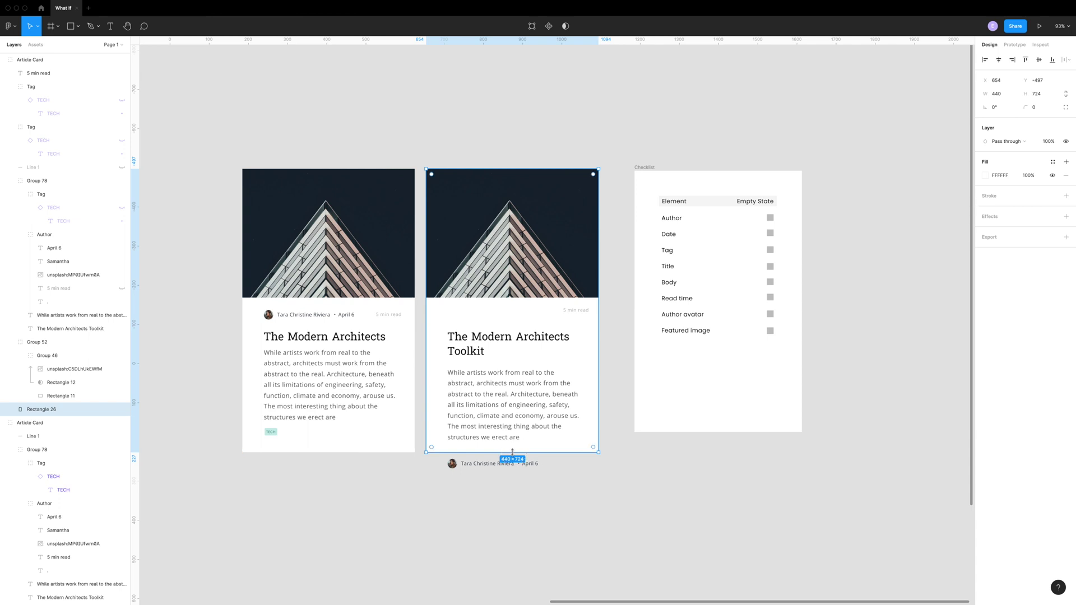
left_click(563, 499)
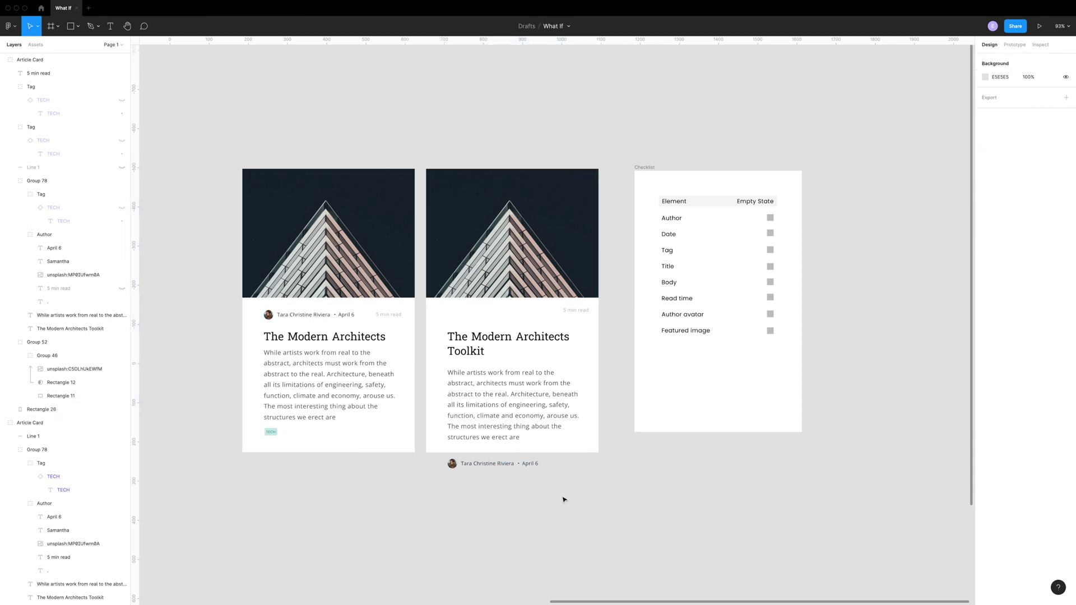
Step: Cut the last two lines of the two-line-title card's body text and end it with "us..."
double_click(499, 438)
left_click(630, 506)
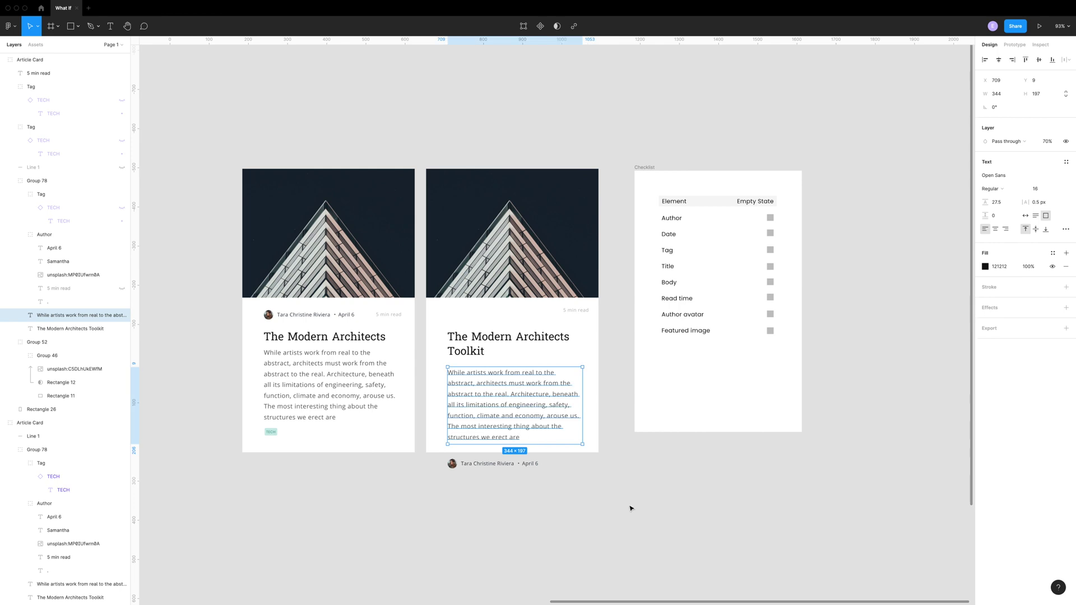
left_click(630, 506)
double_click(510, 389, "super")
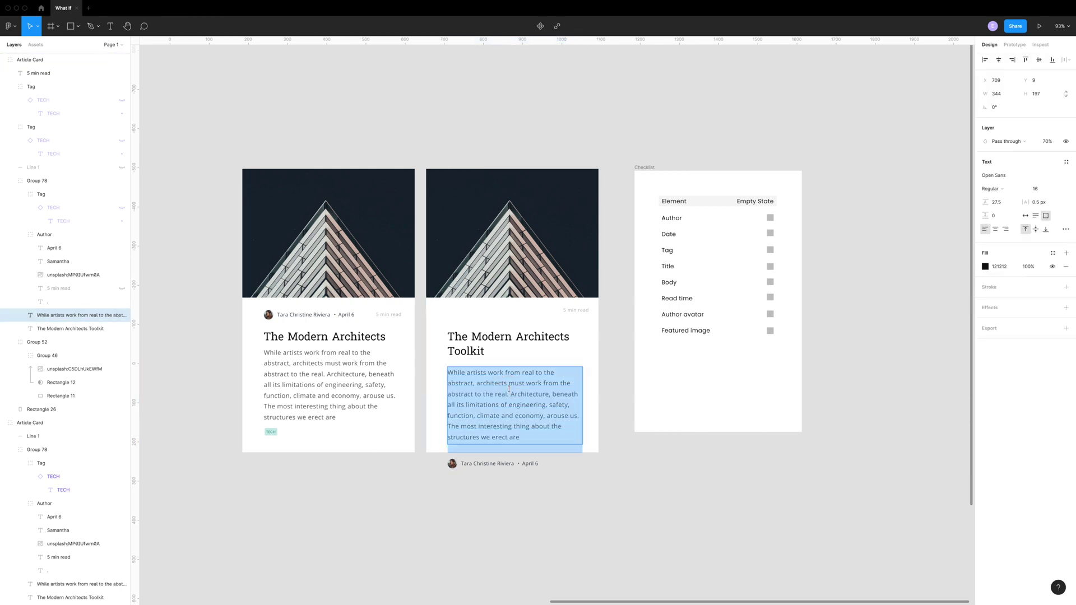
left_click(534, 428)
left_click_drag(527, 440, 448, 430)
key("BackSpace")
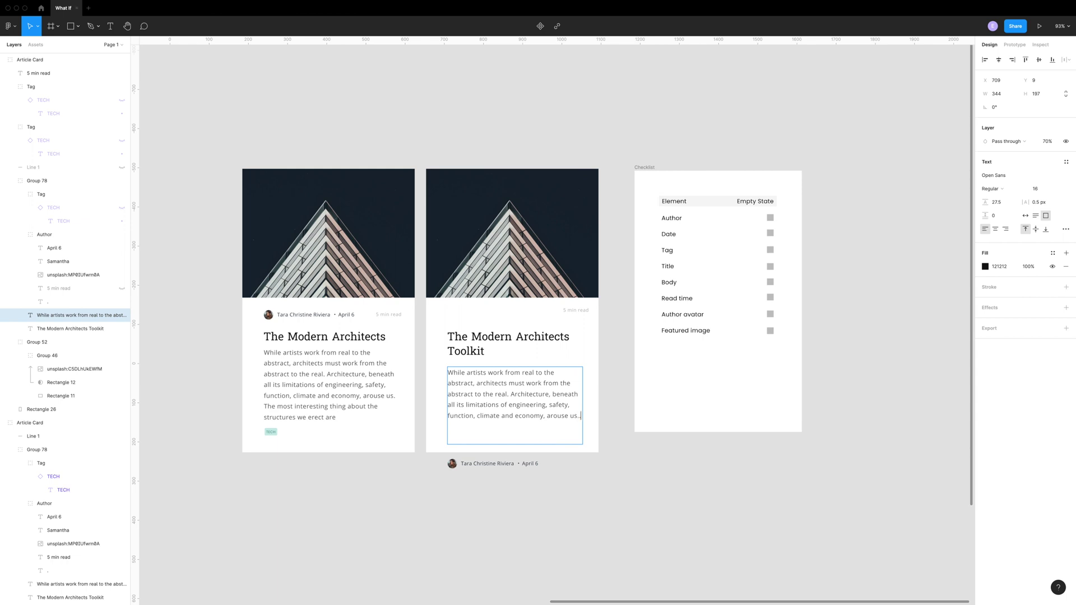
type("..")
left_click(645, 487)
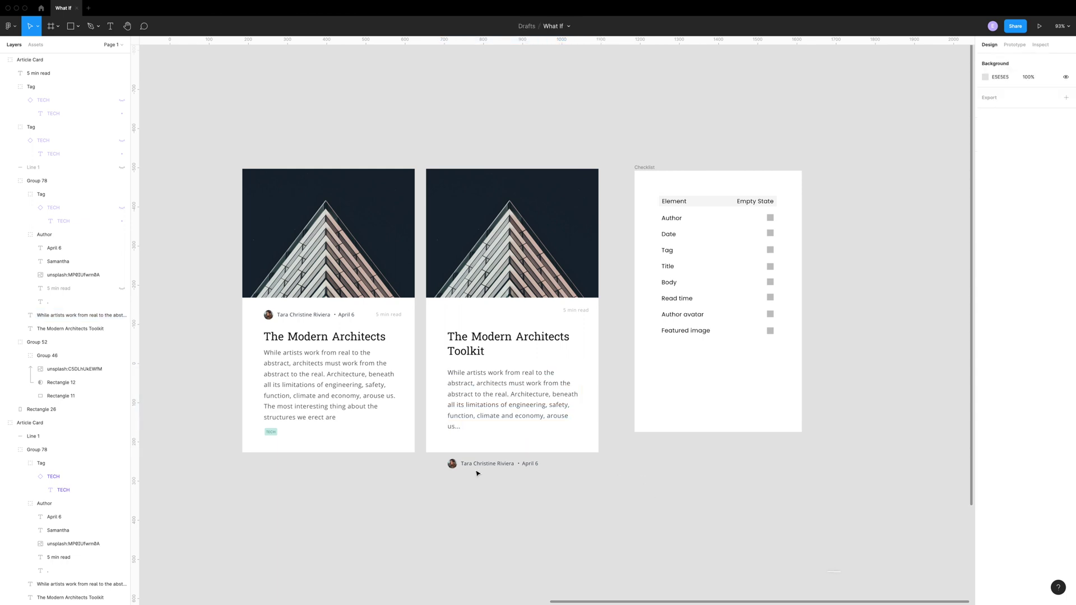
Step: Move the author group up so it sits inside the shortened card, just below the body text
left_click(480, 465)
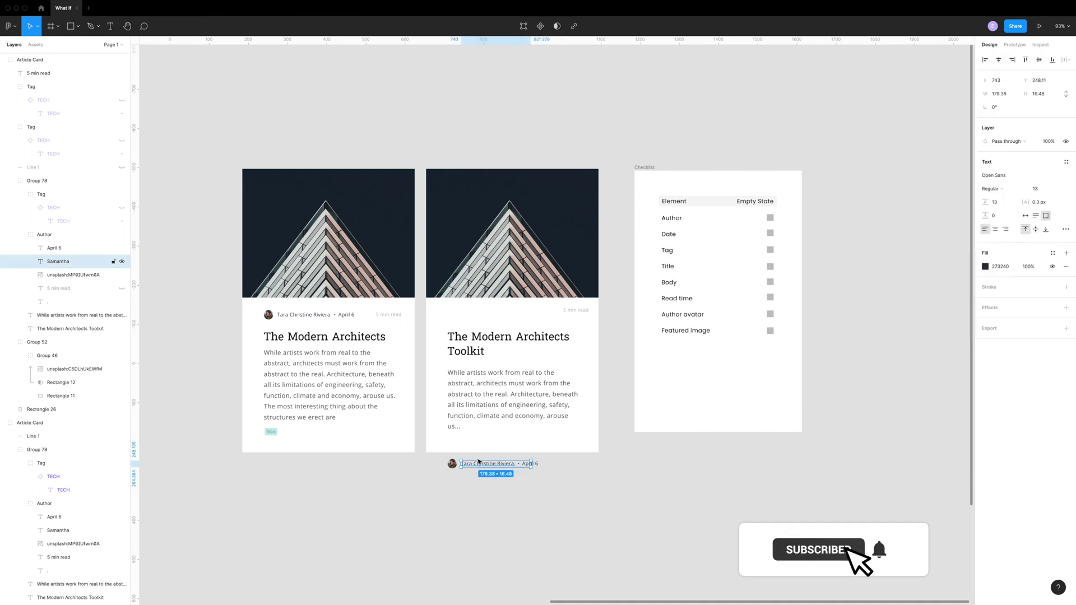
left_click(50, 235)
key("shift+Up")
key("shift+Up")
key("shift+Up")
key("shift+Up")
key("shift+Up")
key("shift+Up")
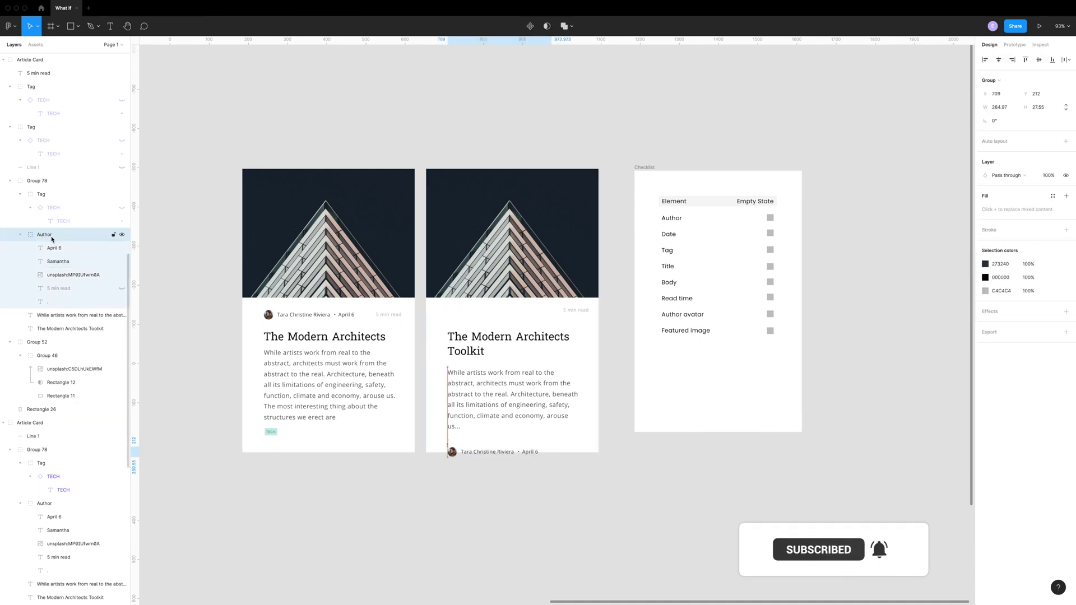
key("Up")
key("Up")
key("Up")
key("Up")
key("Up")
scroll(503, 409, "up", 1)
scroll(504, 409, "up", 1)
Step: Trim the trailing "us..." from the body text and end it with "arouse..." on the fifth line
double_click(503, 409)
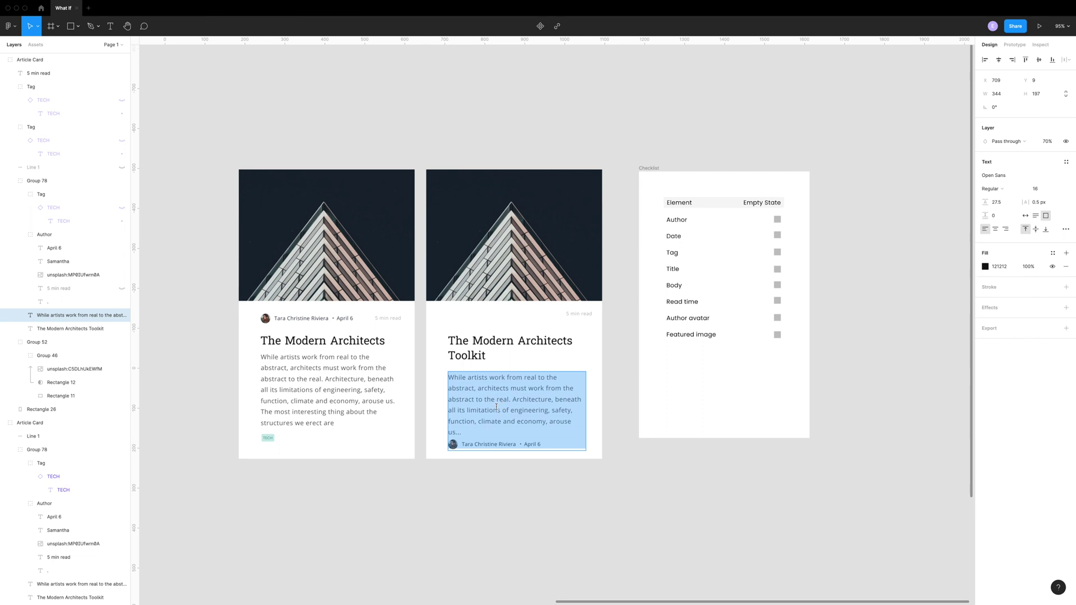
left_click(490, 410)
left_click_drag(474, 427, 432, 437)
key("BackSpace")
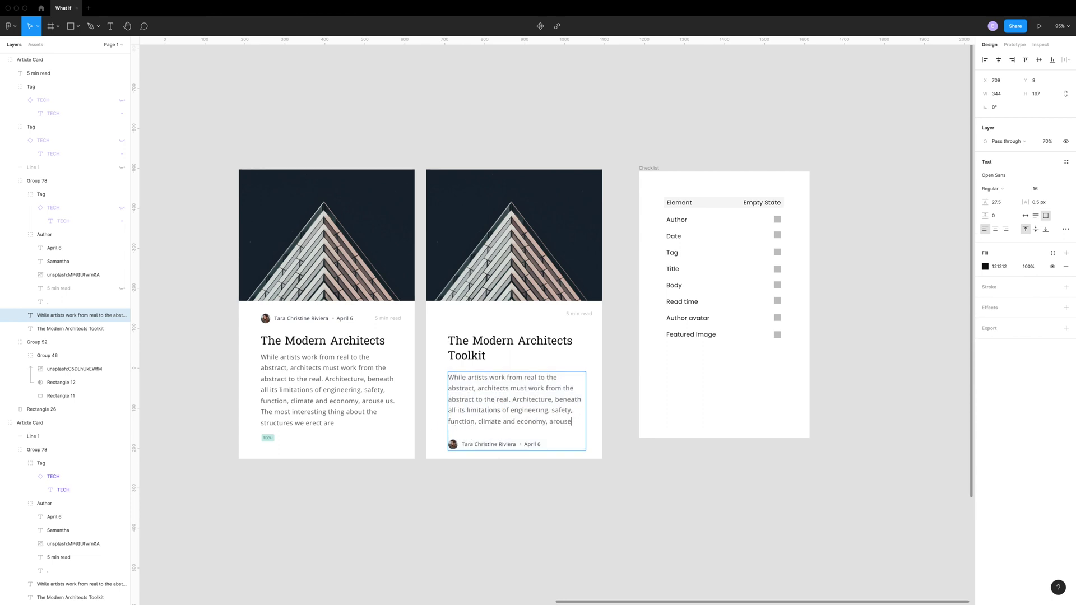
type("...")
left_click(588, 535)
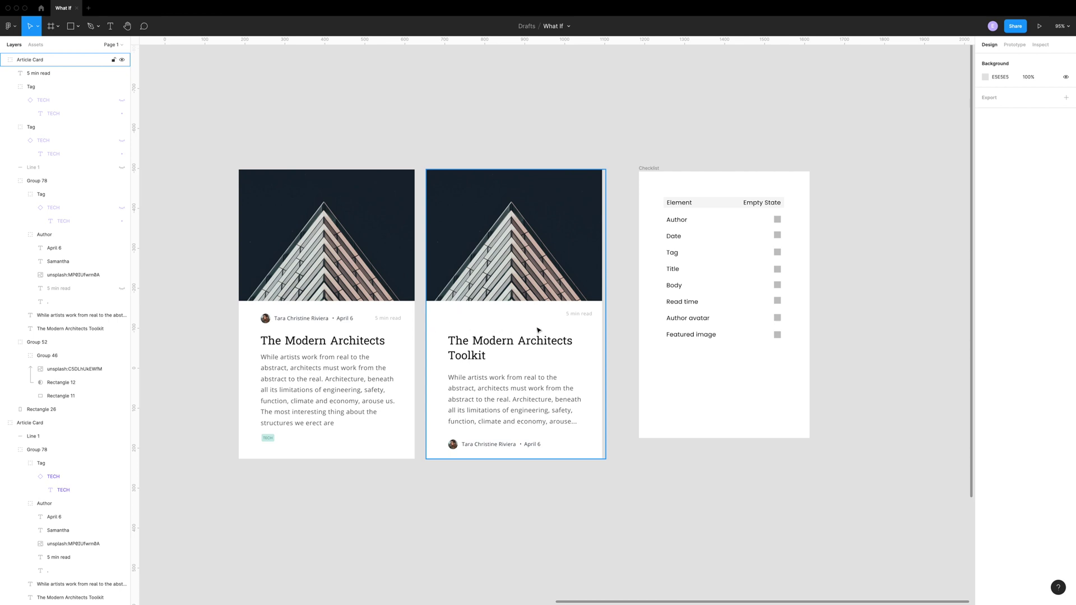
Step: Paste a TECH tag above the title in the two-line-title card
left_click(583, 315)
left_click(605, 497)
scroll(605, 497, "right", 1)
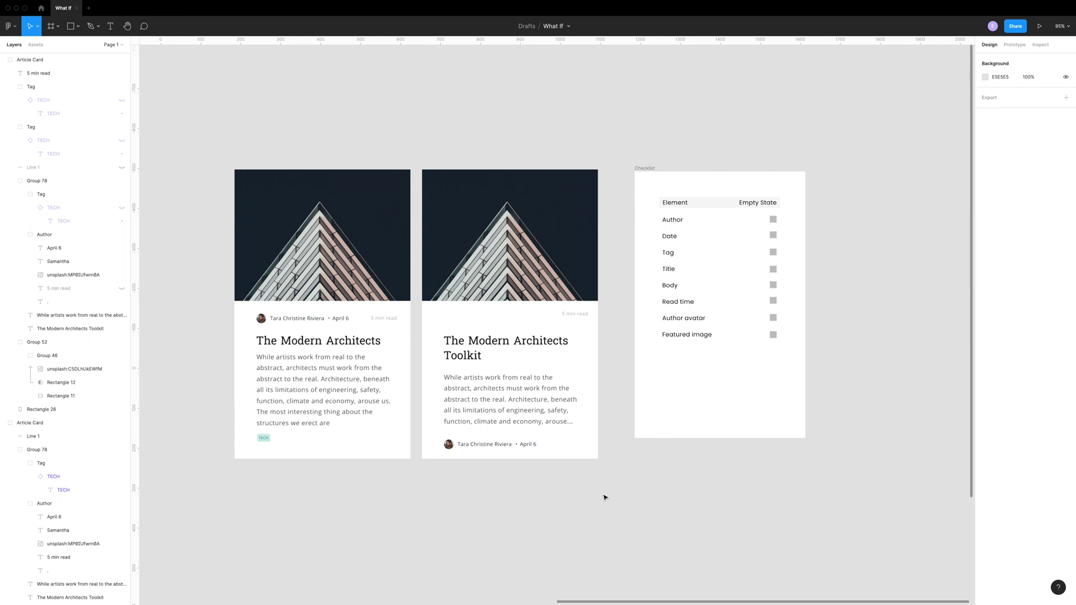
key("ctrl+v")
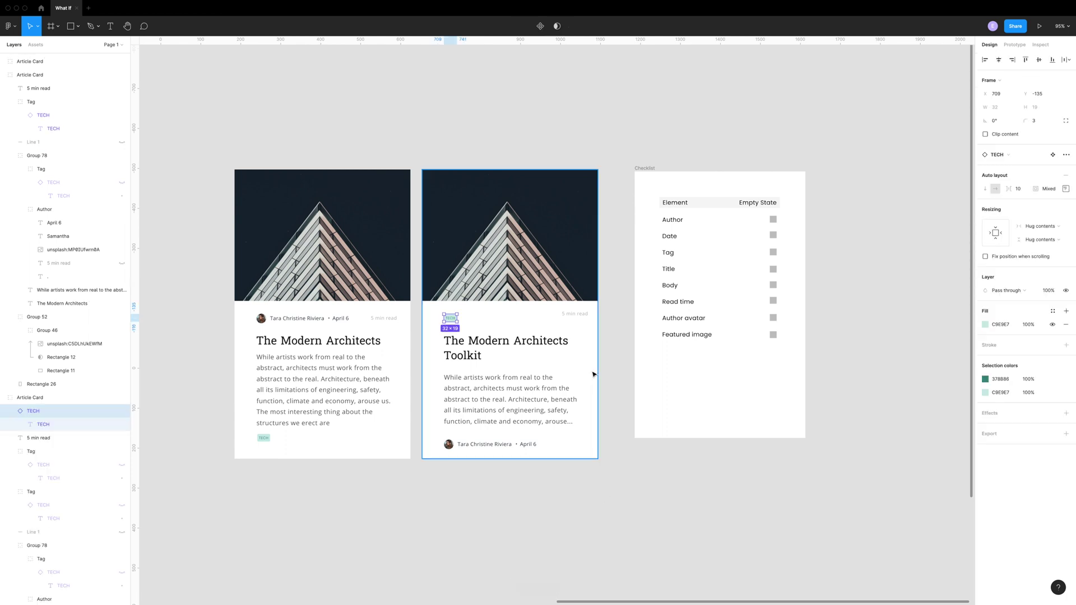
Step: In the two-line-title card, move the 5 min read label above the title's left edge and the TECH tag opposite, toggling the tag's visibility
left_click(579, 315)
scroll(579, 318, "right", 2)
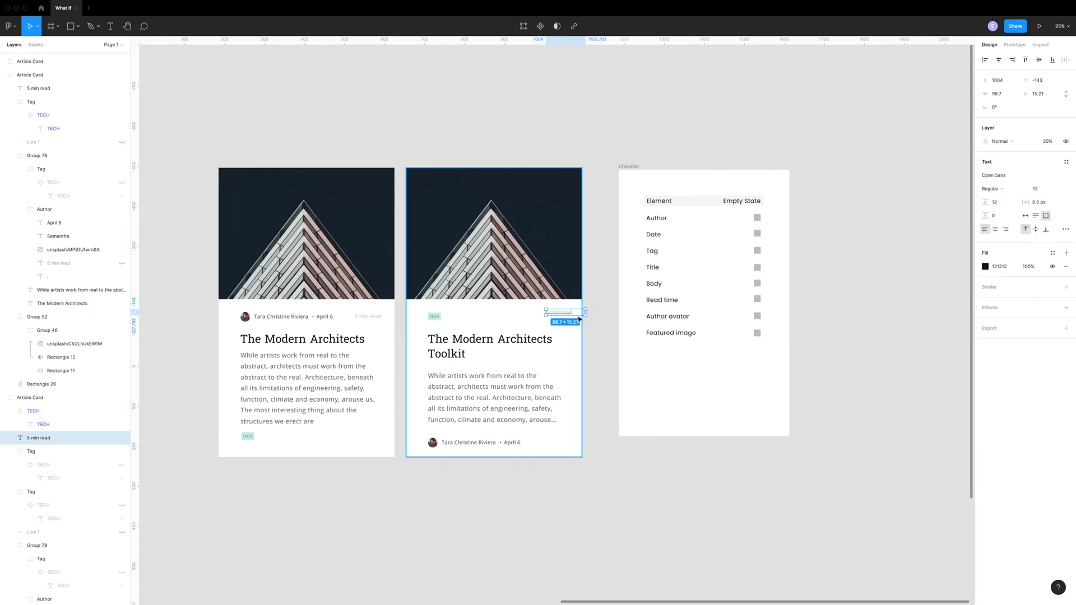
scroll(579, 319, "left", 4)
left_click_drag(580, 317, 472, 315)
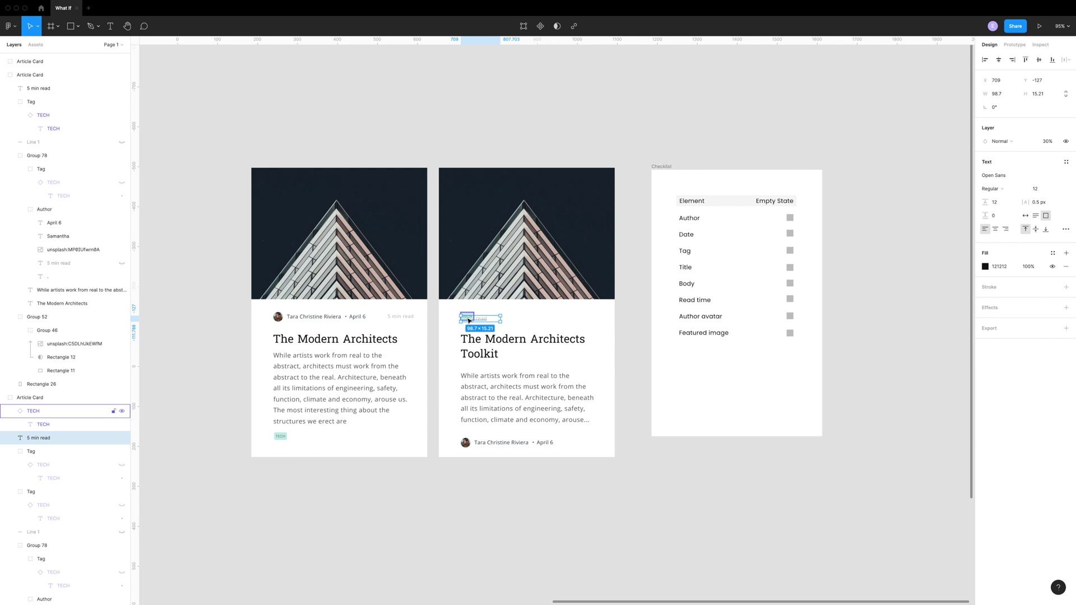
left_click_drag(467, 317, 591, 321)
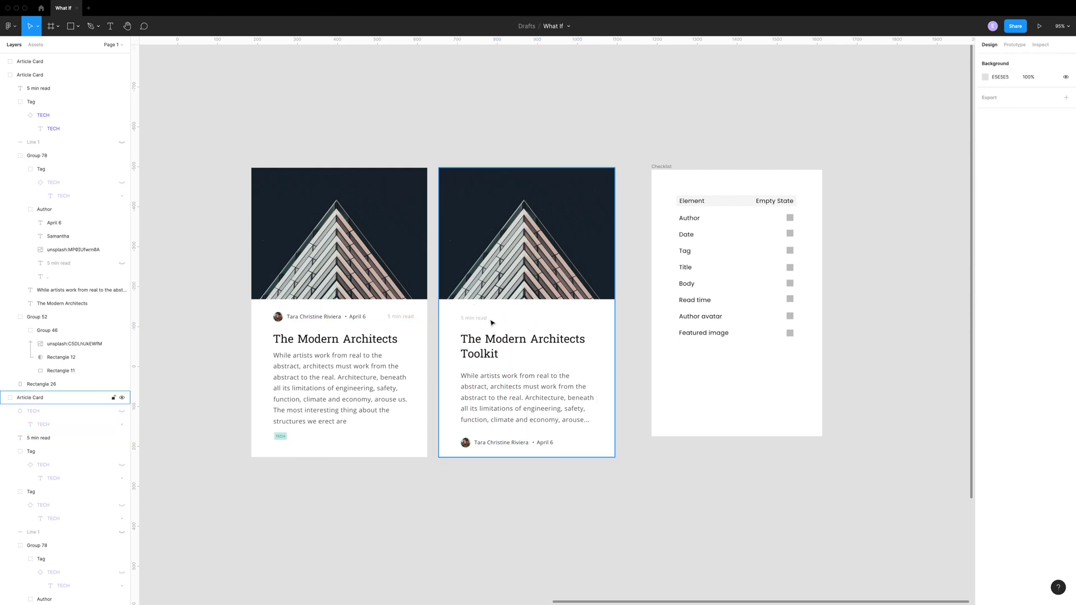
scroll(486, 321, "right", 1)
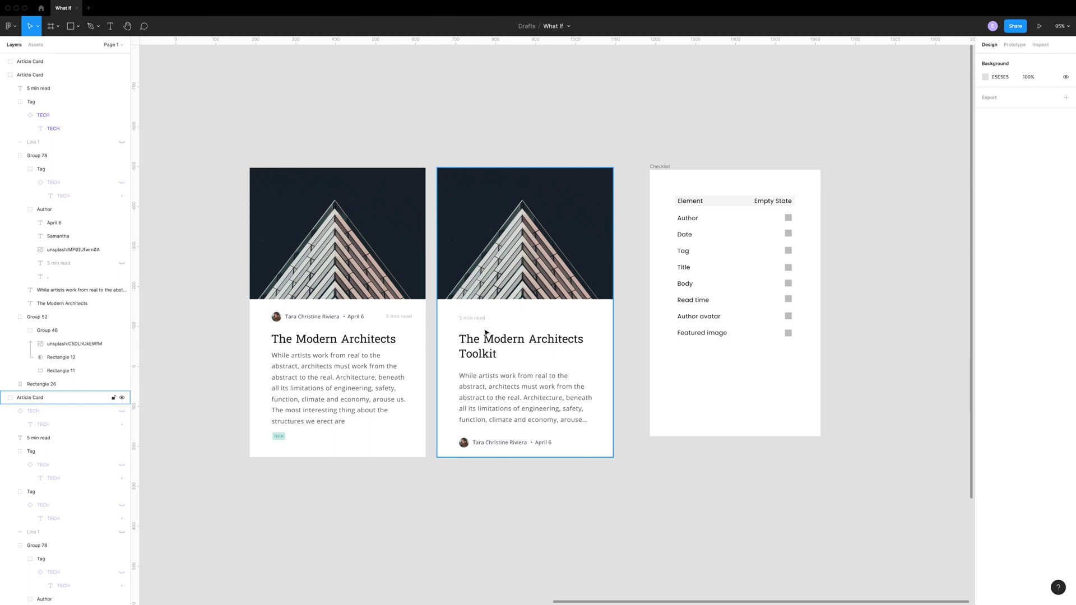
left_click(121, 410)
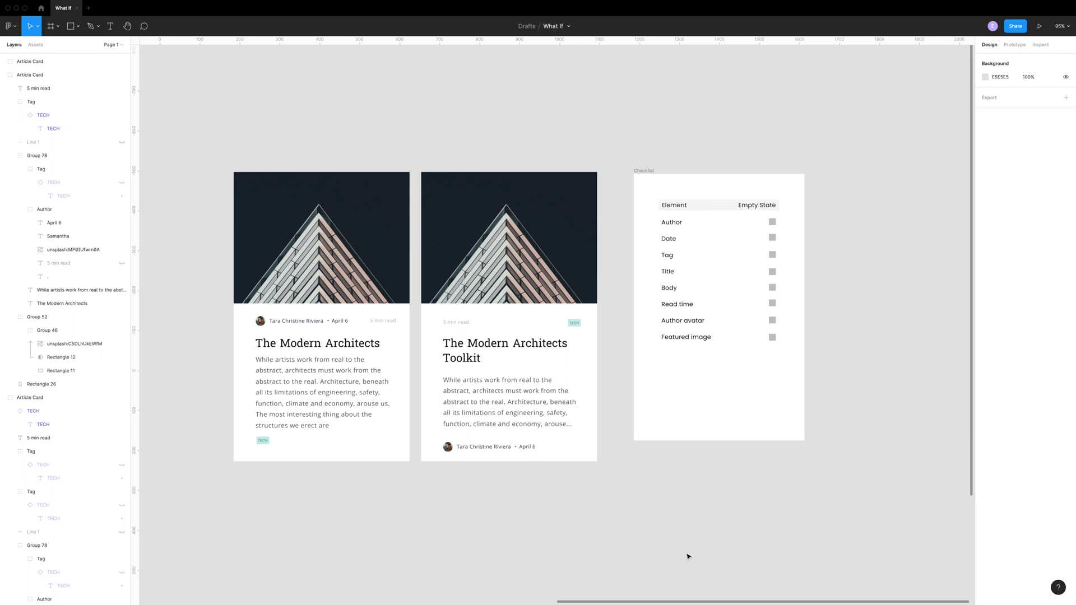
Step: Move the Checklist frame further right and place a duplicate of the two-line-title card in the space beside the original
left_click_drag(646, 170, 911, 174)
left_click(454, 186)
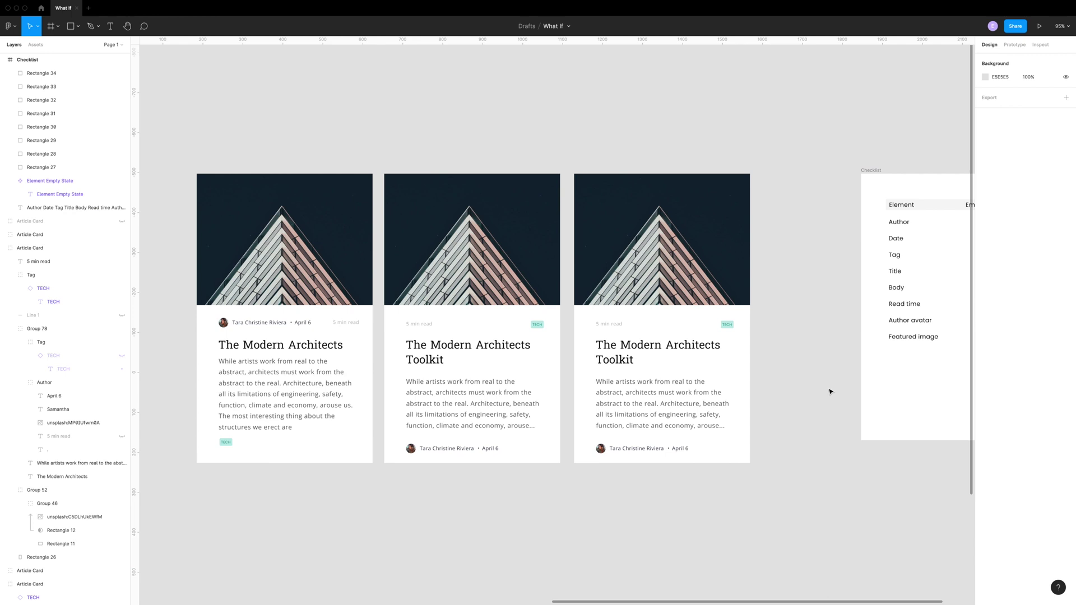
left_click(696, 282)
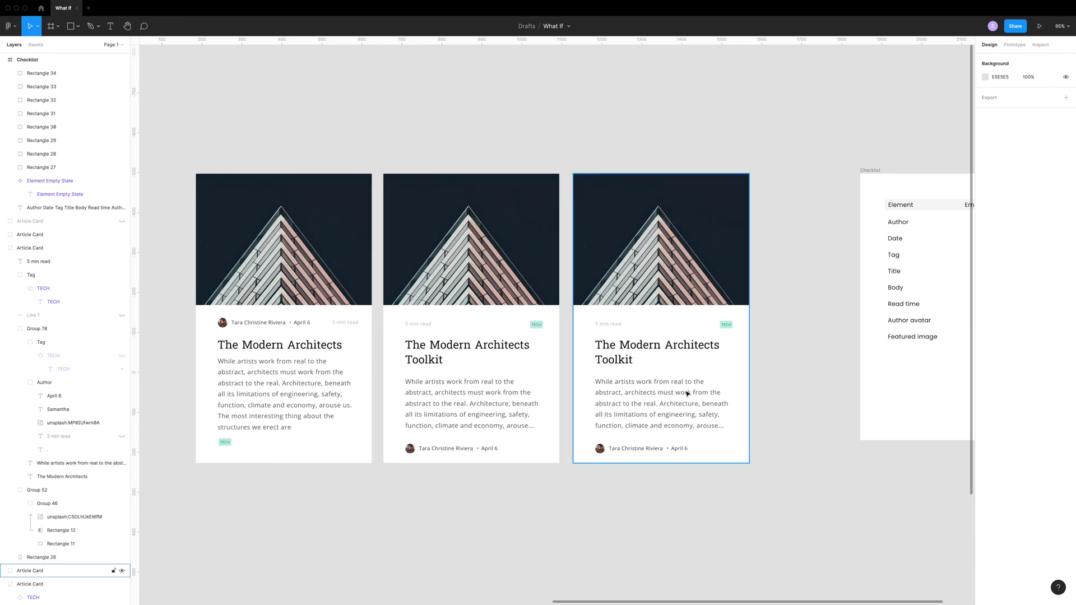
Step: Try hiding the author avatar in the duplicated third card
left_click(599, 449, "super")
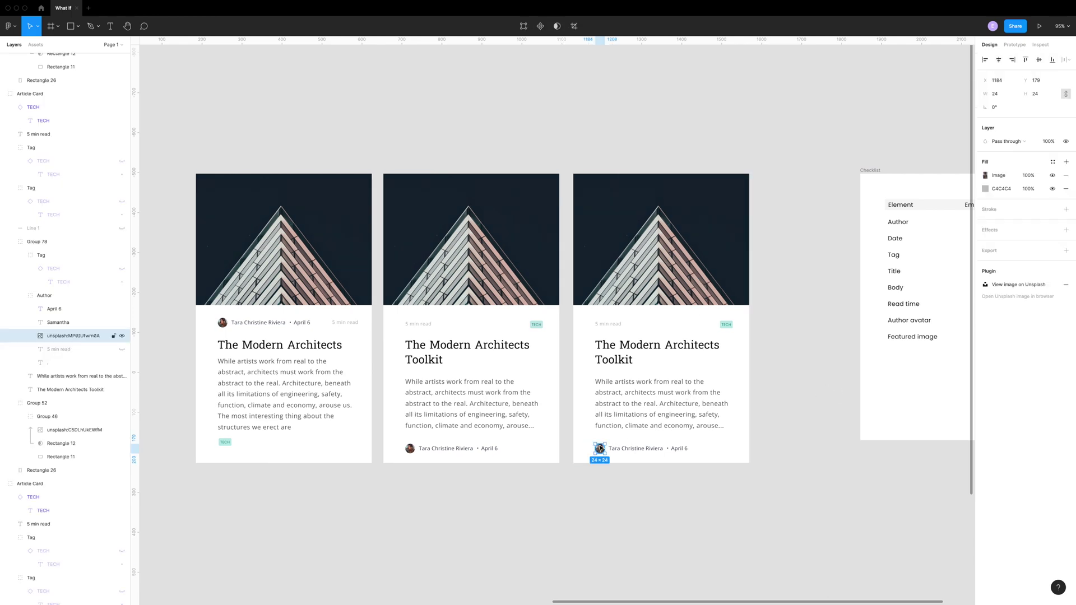
left_click(122, 336)
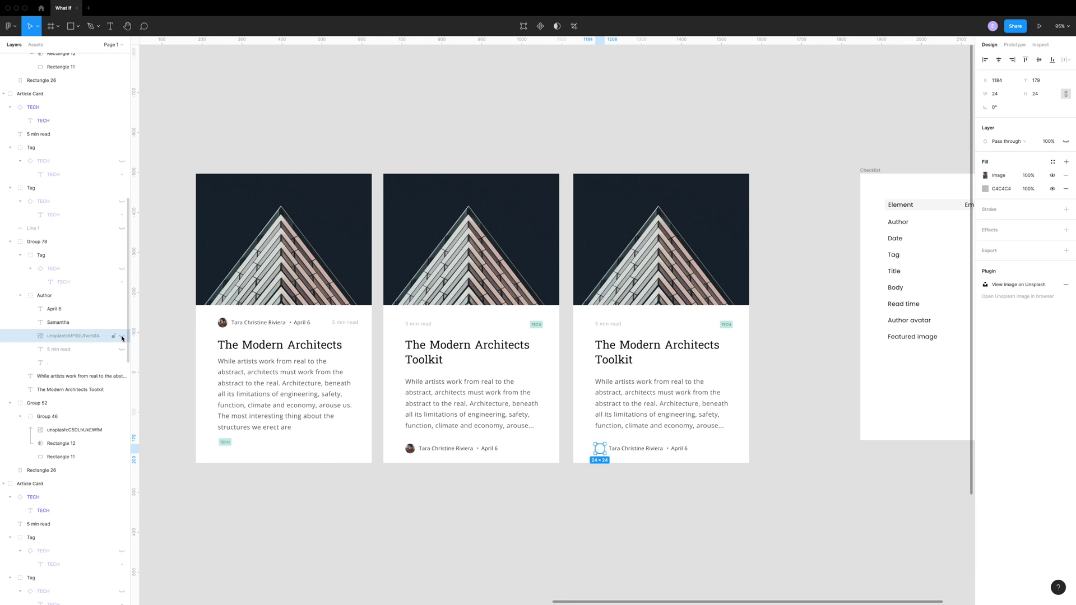
left_click(666, 509)
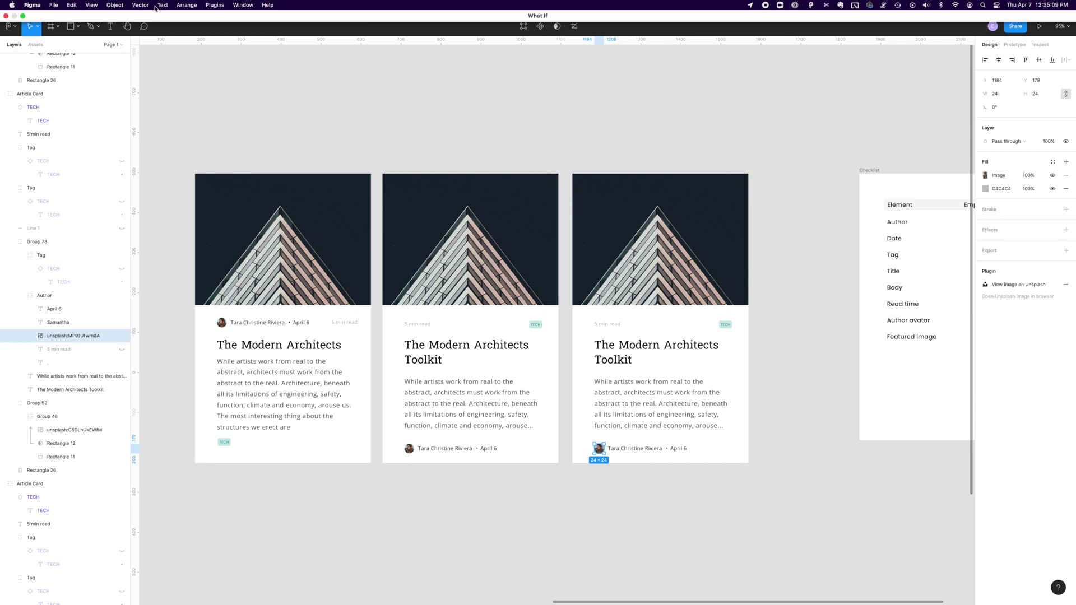
Step: Replace the third card's author avatar with a plain green image found by searching "green" in the Unsplash plugin
left_click(215, 5)
left_click(251, 93)
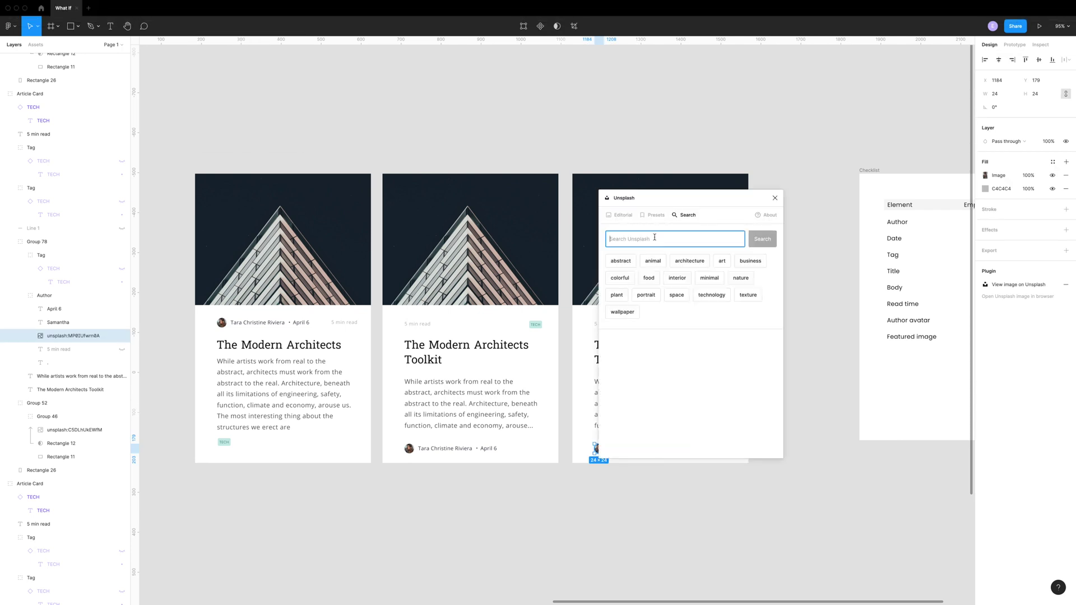
type("green")
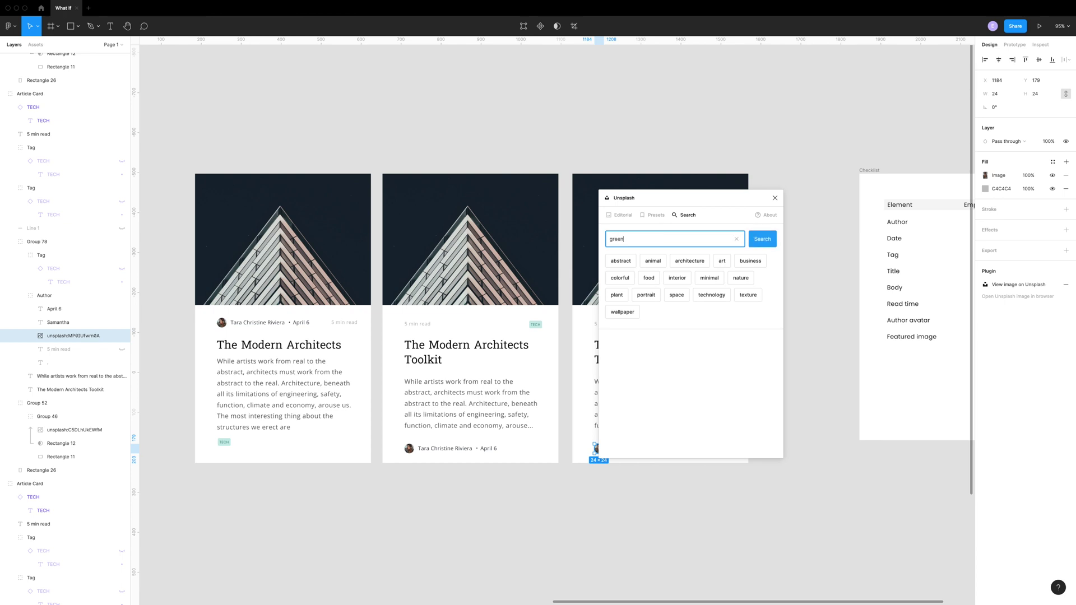
key("Return")
left_click(668, 329)
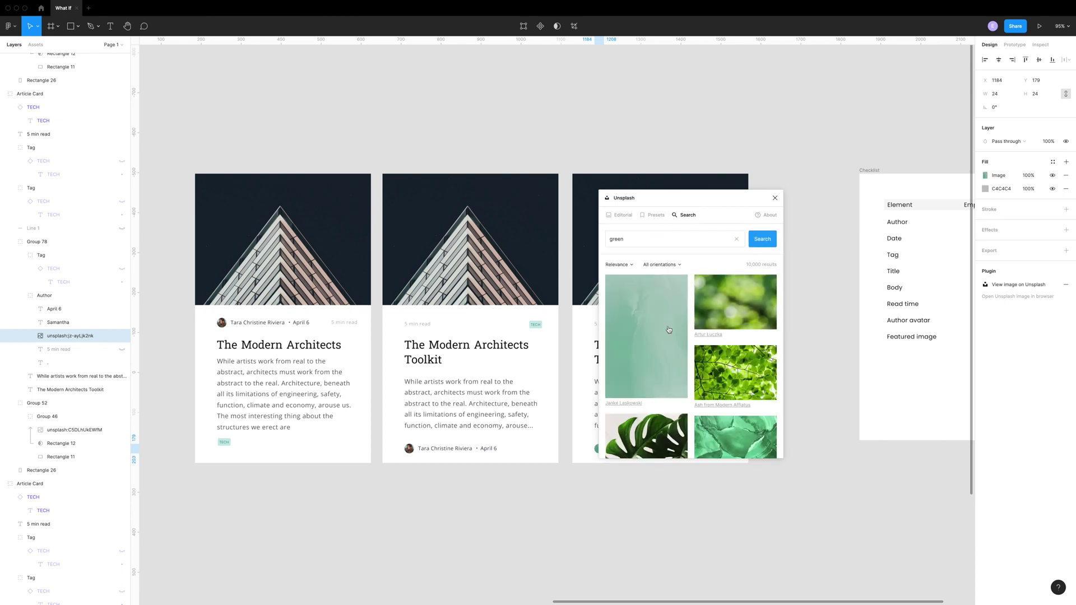
left_click(776, 198)
left_click(743, 493)
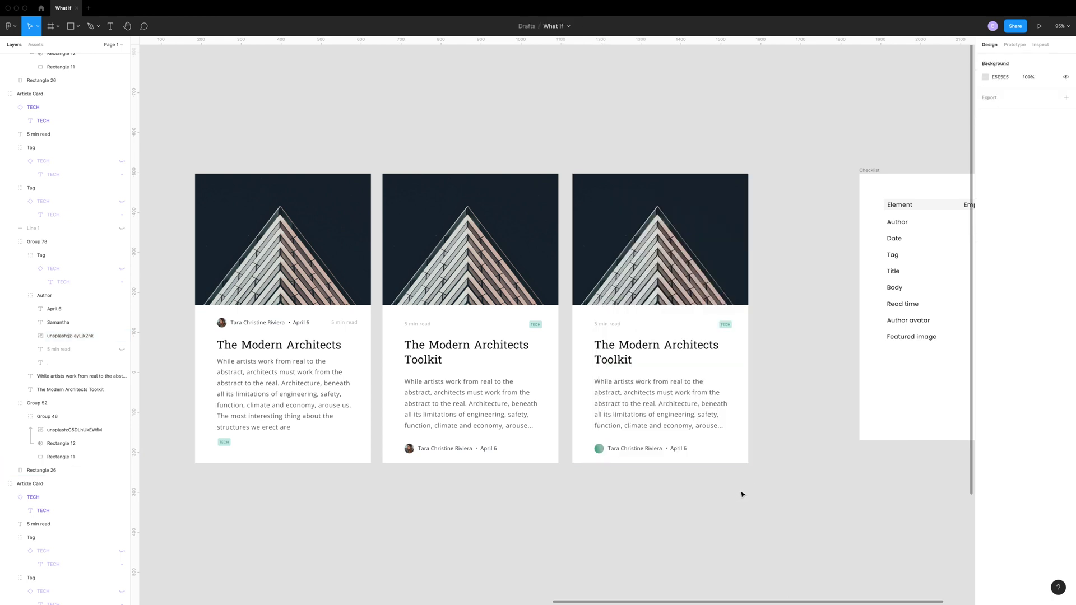
Step: Hide the third card's green avatar to preview the author row without it, and show it again
scroll(741, 493, "right", 2)
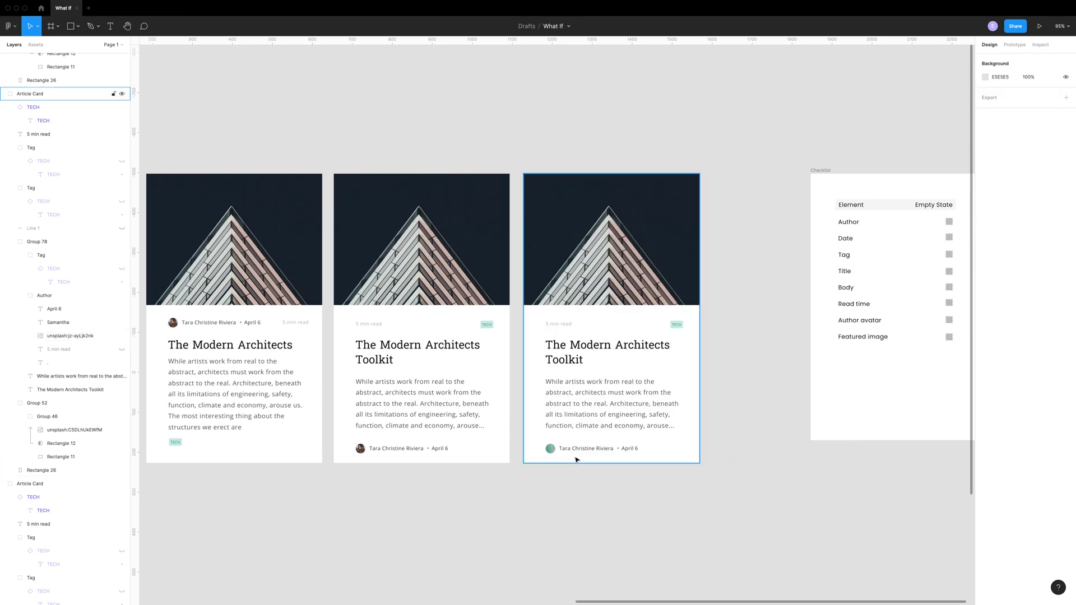
left_click(551, 452)
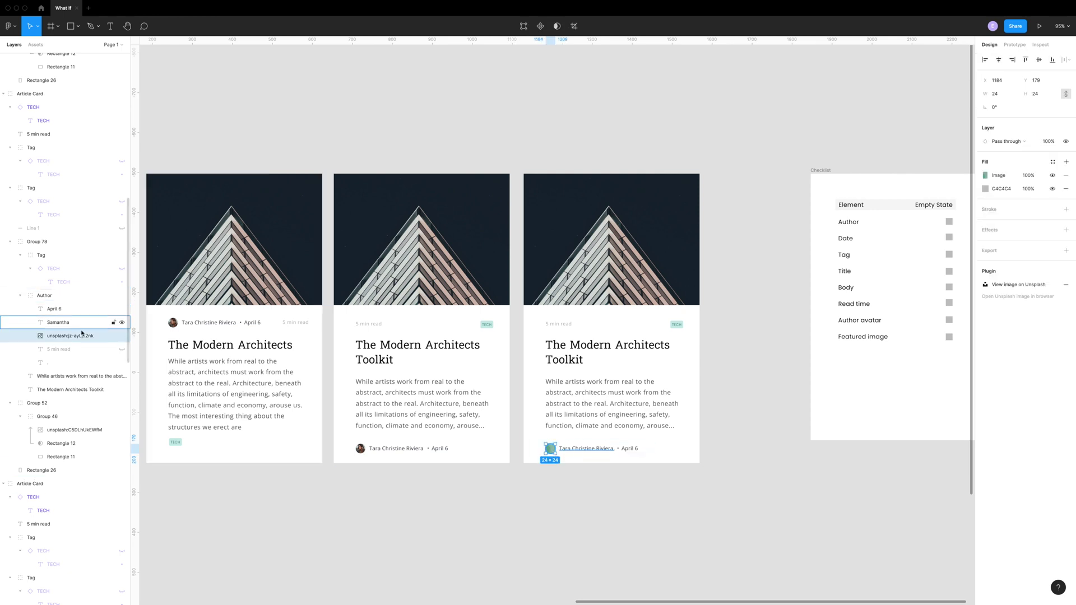
left_click(121, 335)
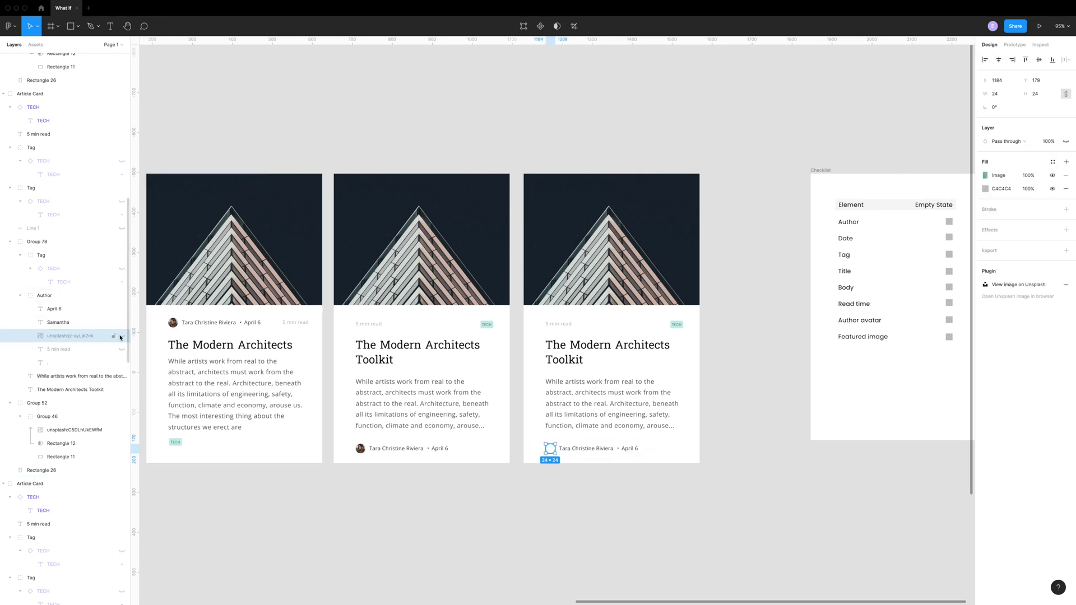
left_click(121, 337)
left_click(649, 486)
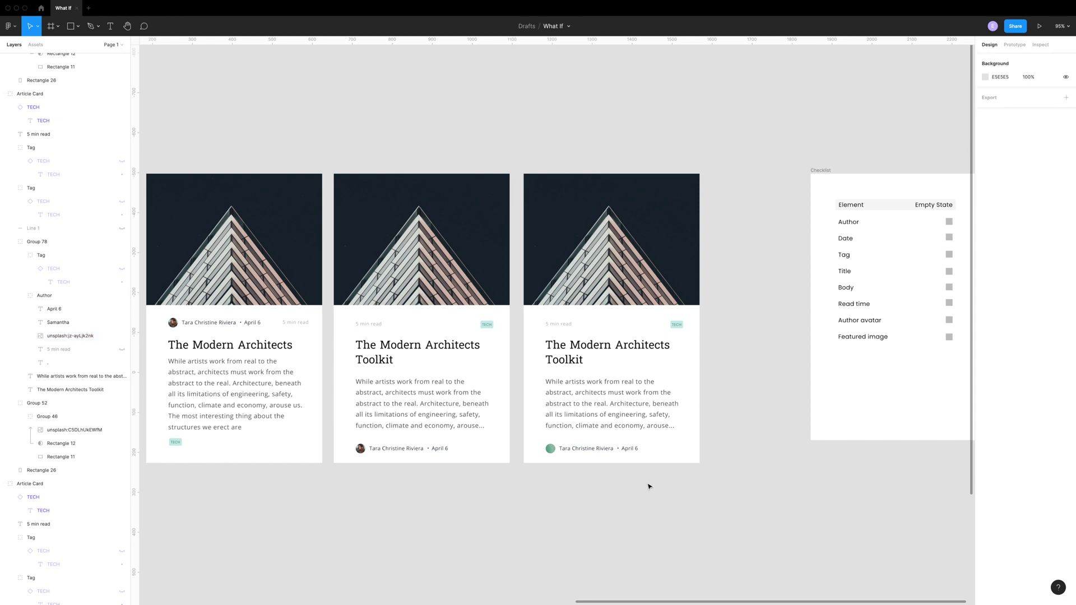
Step: Hide the featured building photo in the third card
scroll(648, 487, "right", 2)
scroll(649, 486, "up", 1)
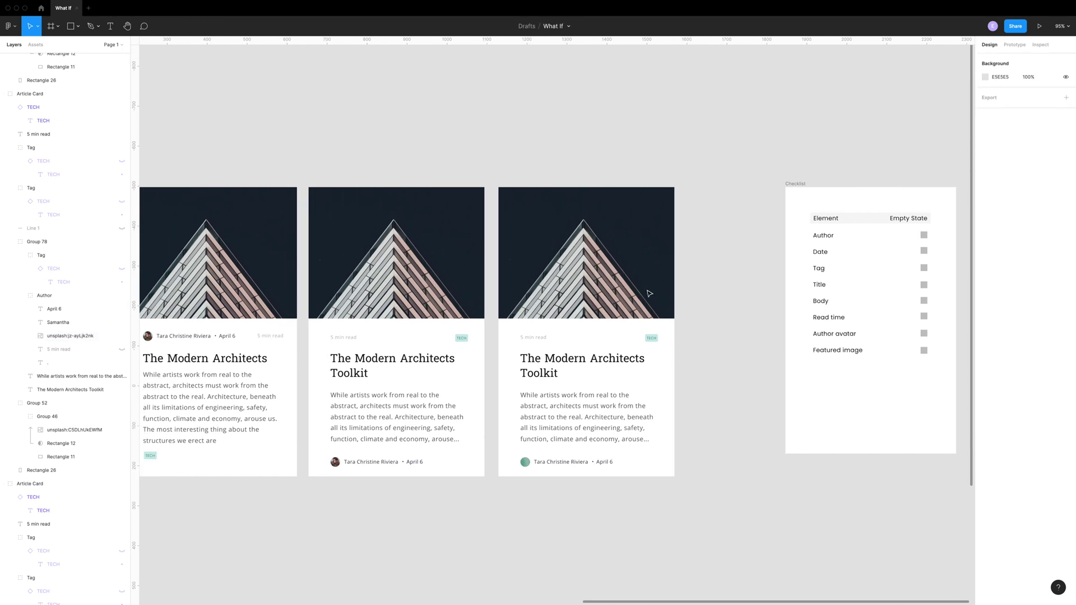
left_click(600, 265)
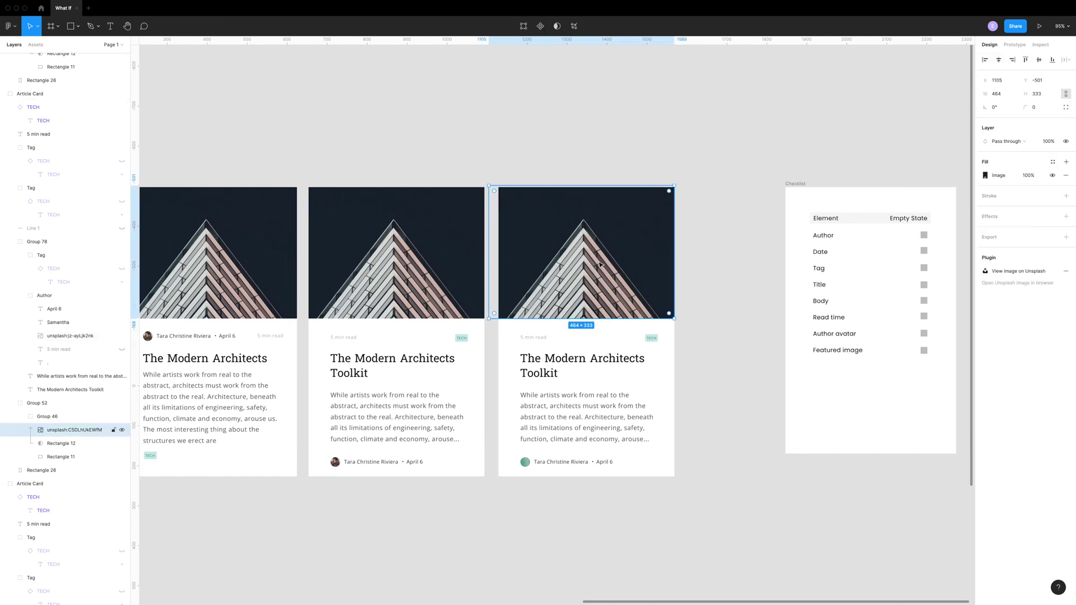
left_click(122, 430)
left_click(692, 380)
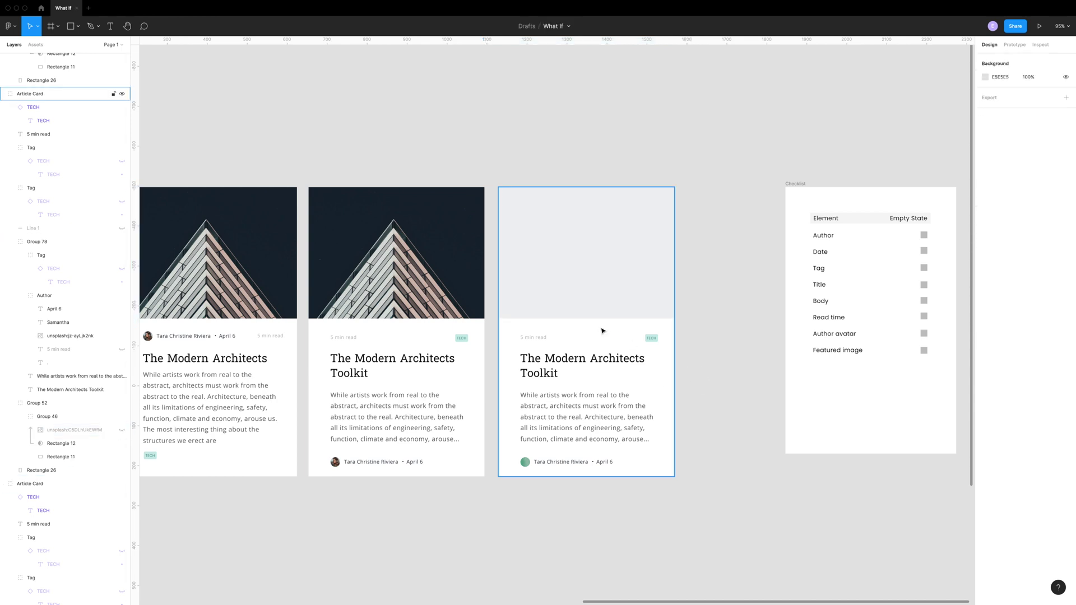
Step: Delete the third card's grey image placeholder and move the read time, tag, title, body and author row up to the card's top
left_click(586, 325)
left_click(601, 407)
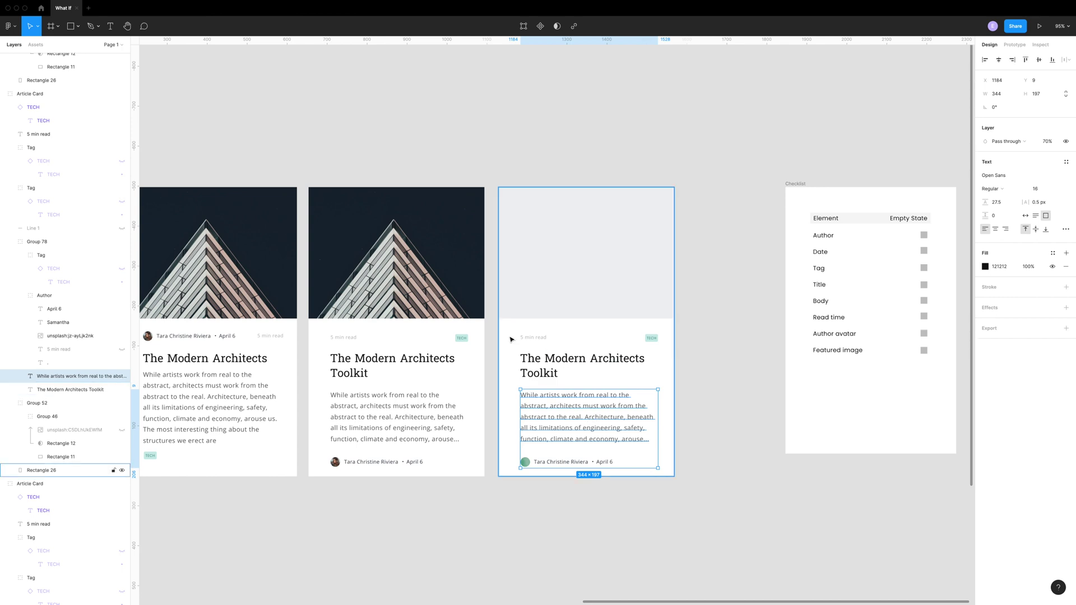
left_click(532, 305, "super")
key("BackSpace")
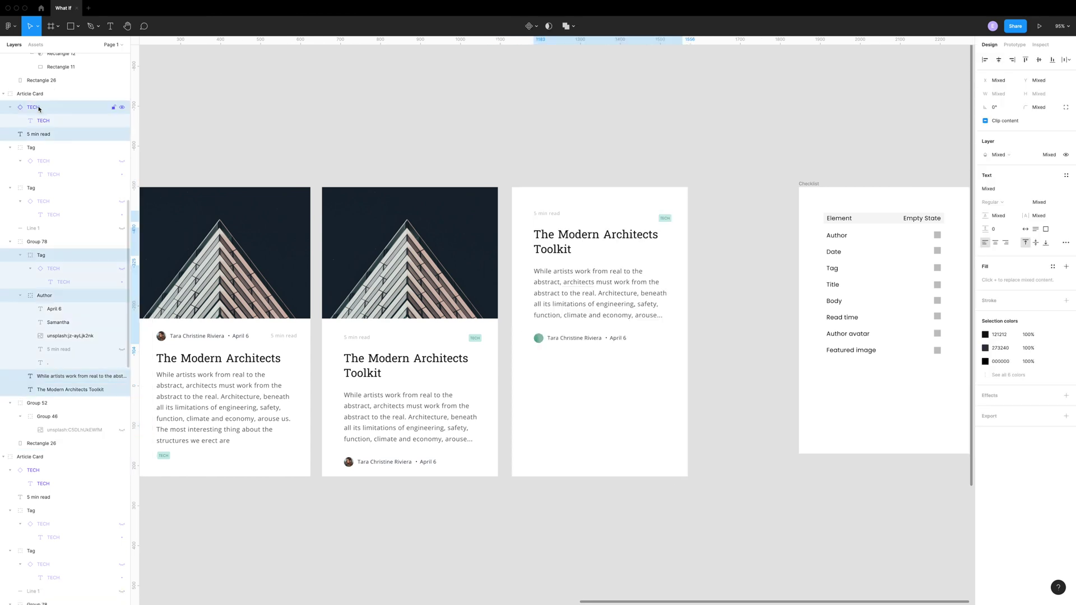
left_click(778, 320)
Step: Move the third card's Author group down near the card's lower edge
left_click(584, 339)
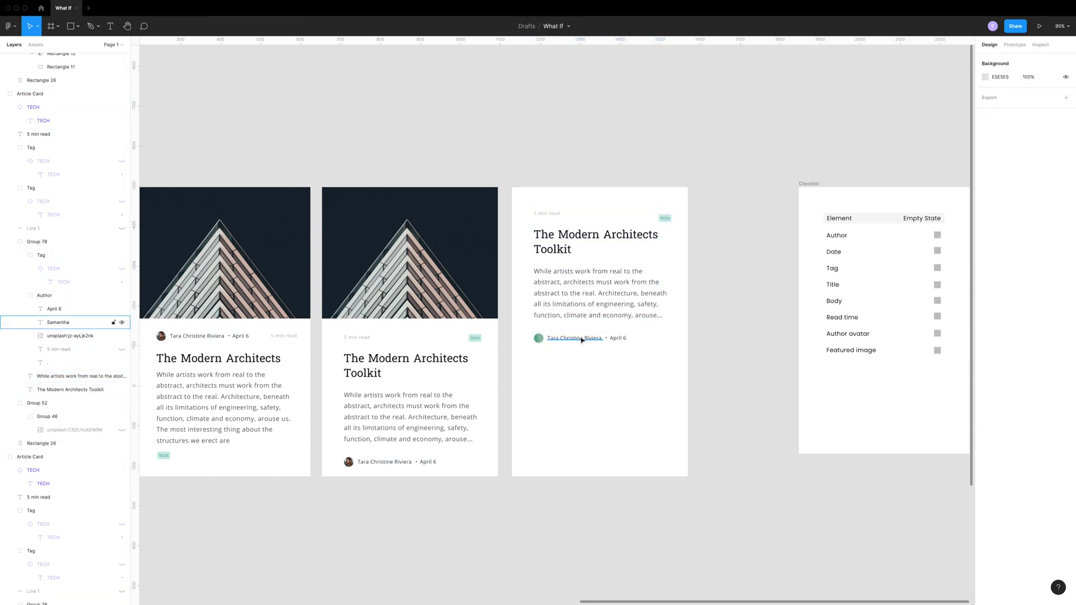
left_click(108, 298)
key("shift+Down")
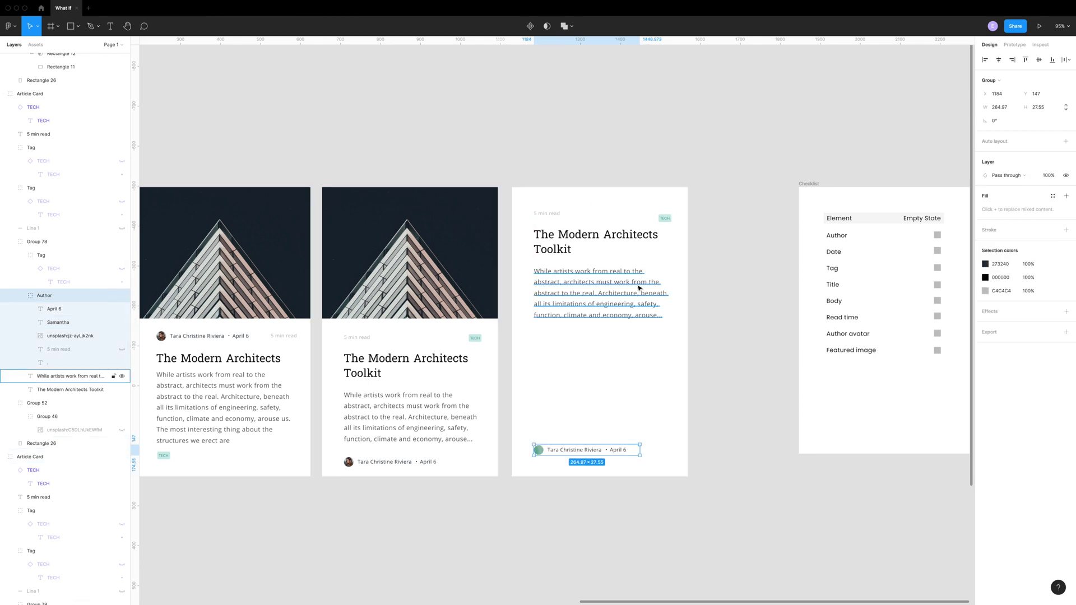
Step: Extend the third card's body text box to a height of 405 and fill it with the full text ending "the people who use them."
left_click(635, 296)
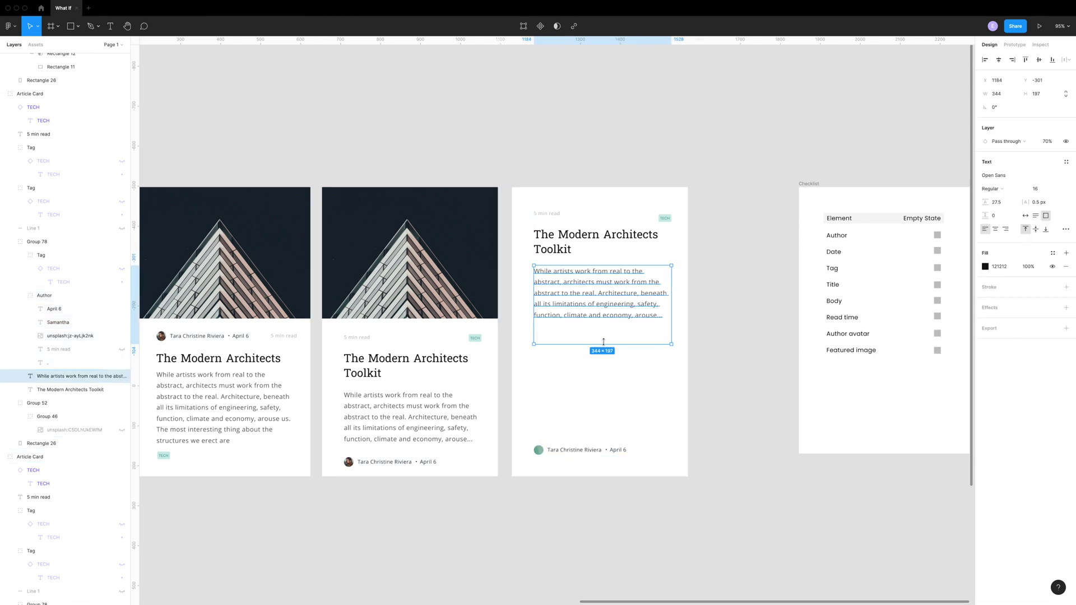
left_click_drag(605, 344, 605, 427)
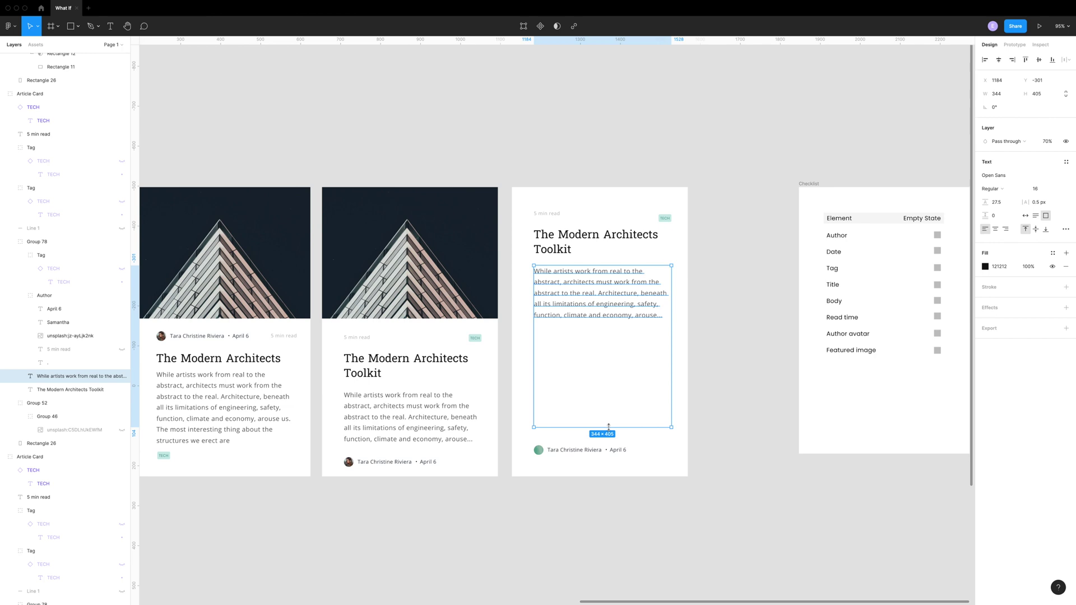
left_click(761, 509)
Step: Hide the TECH tag in the third card, leaving the 5 min read label alone above the title
scroll(761, 510, "left", 3)
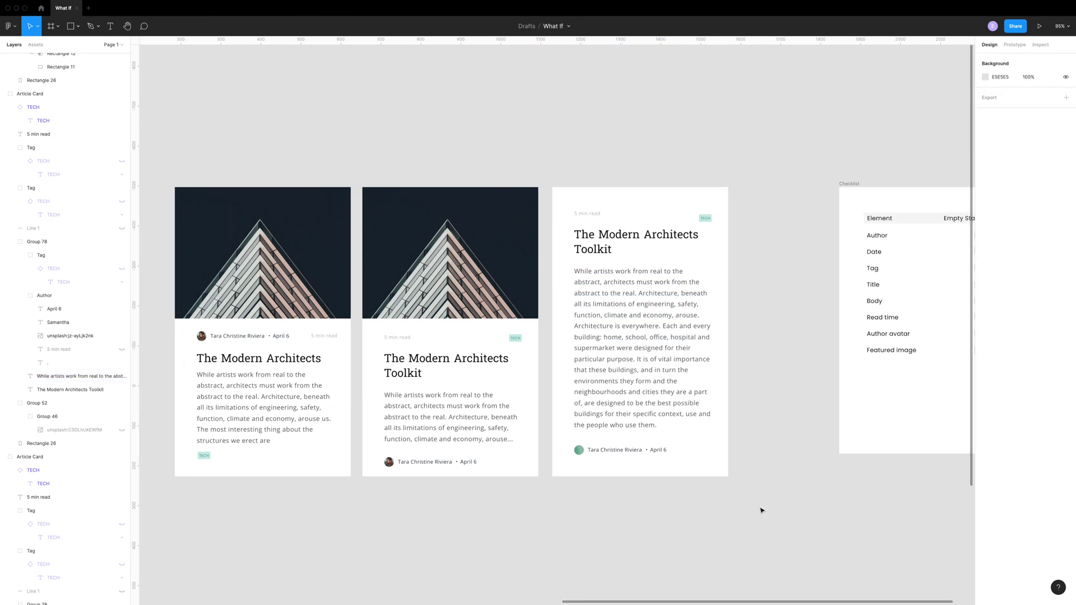
scroll(762, 511, "right", 2)
scroll(762, 511, "left", 1)
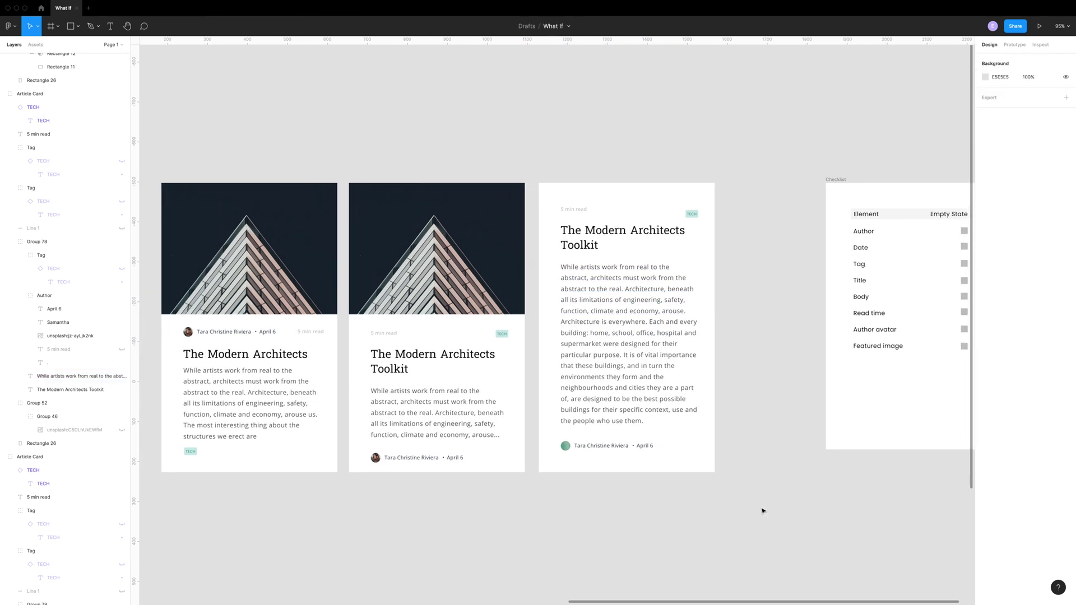
scroll(564, 446, "up", 1)
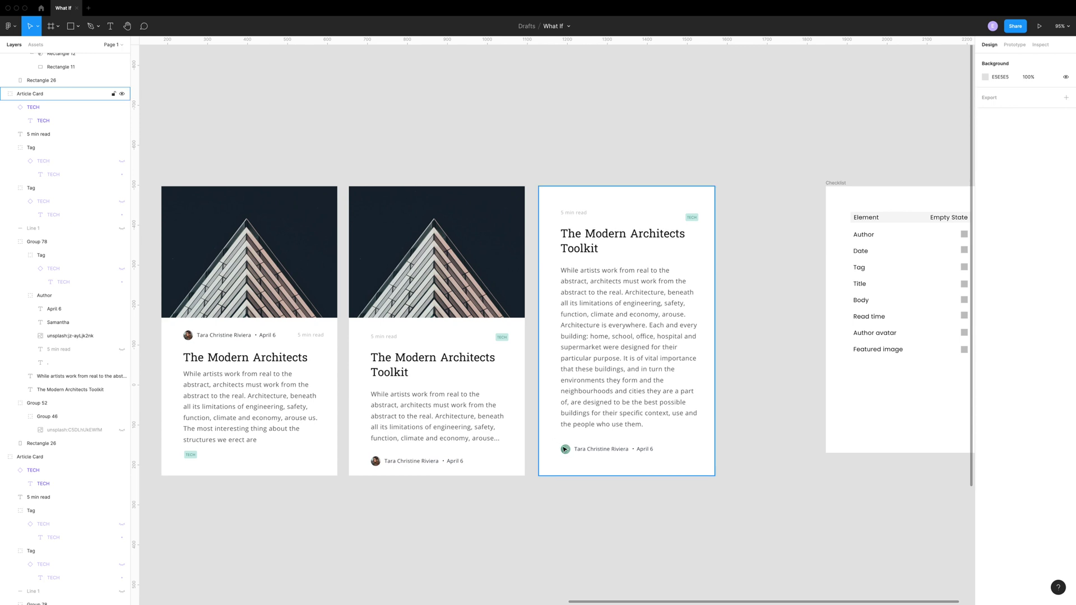
left_click(692, 219)
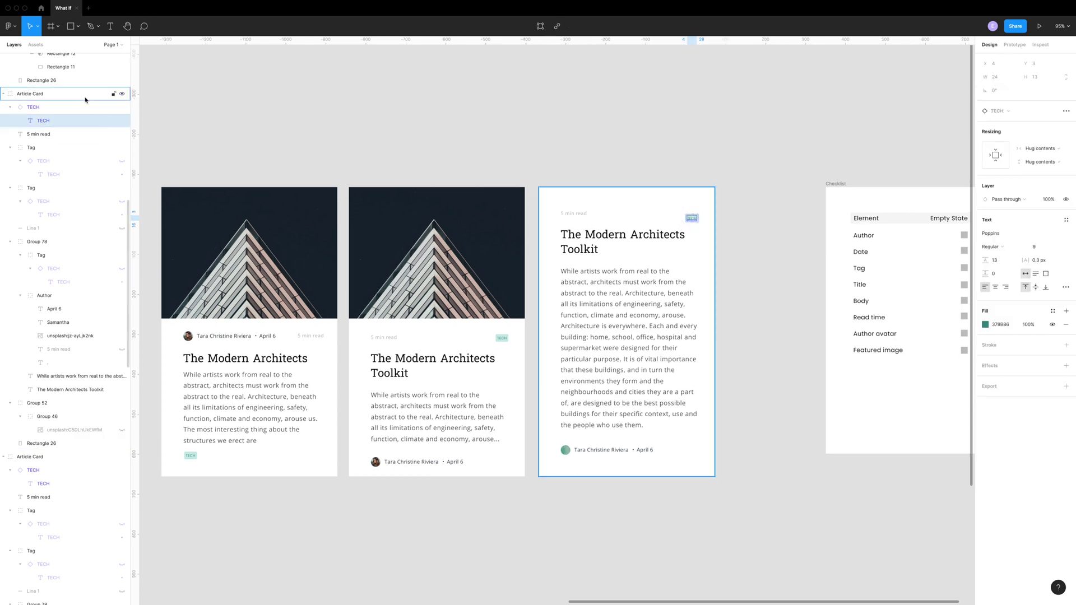
left_click(597, 239)
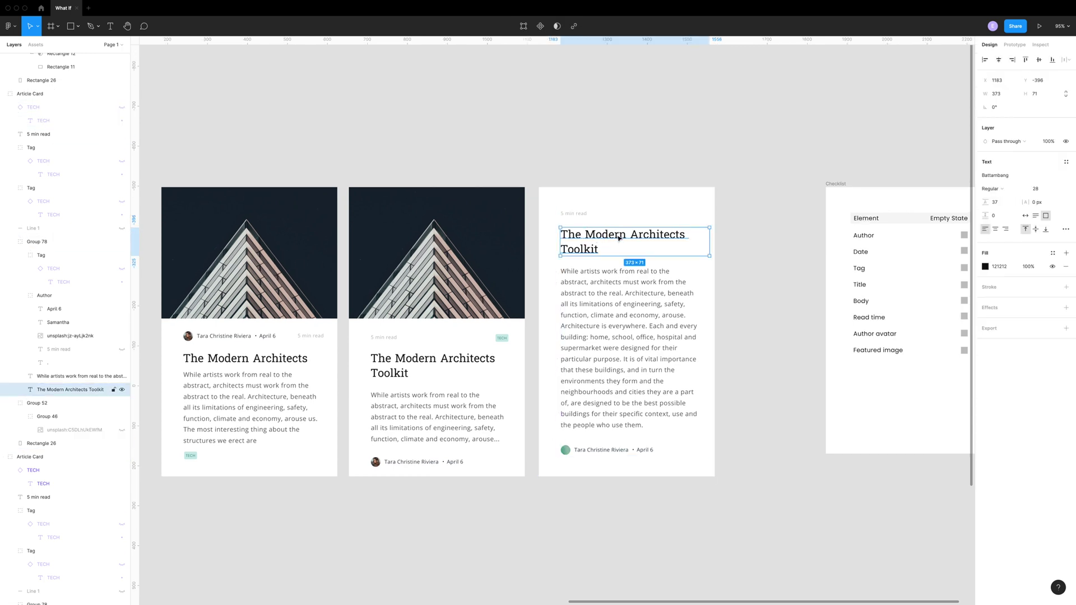
left_click(741, 271)
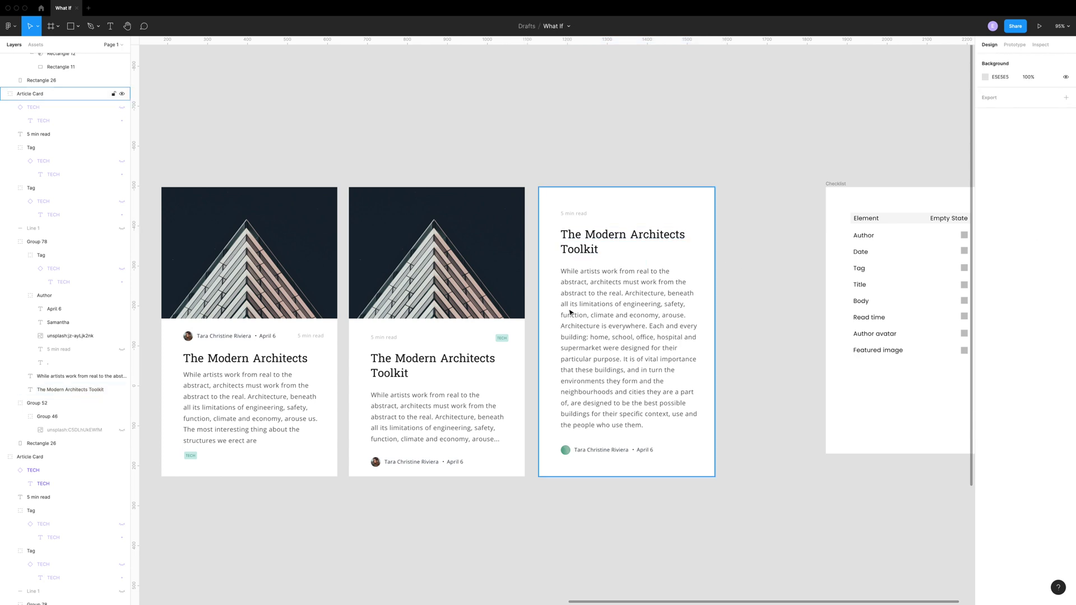
Step: Go through the checklist's Empty State boxes one by one, selecting each from Author down to Featured image, and clear the selection
scroll(571, 312, "right", 2)
scroll(572, 312, "down", 1)
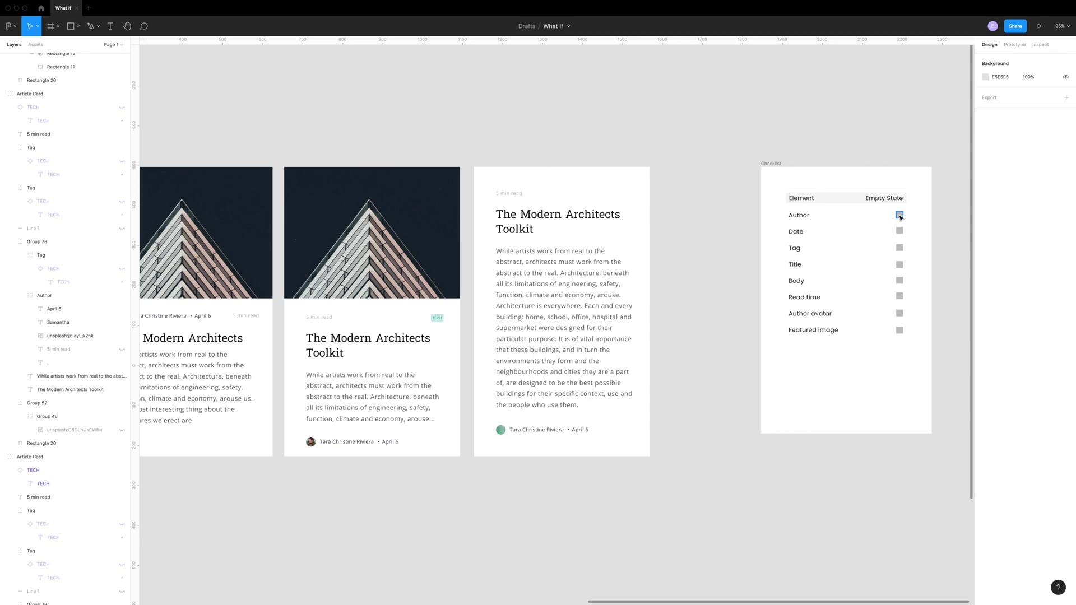
left_click(899, 218)
left_click(899, 232)
left_click(900, 248)
left_click(900, 266)
left_click(899, 282)
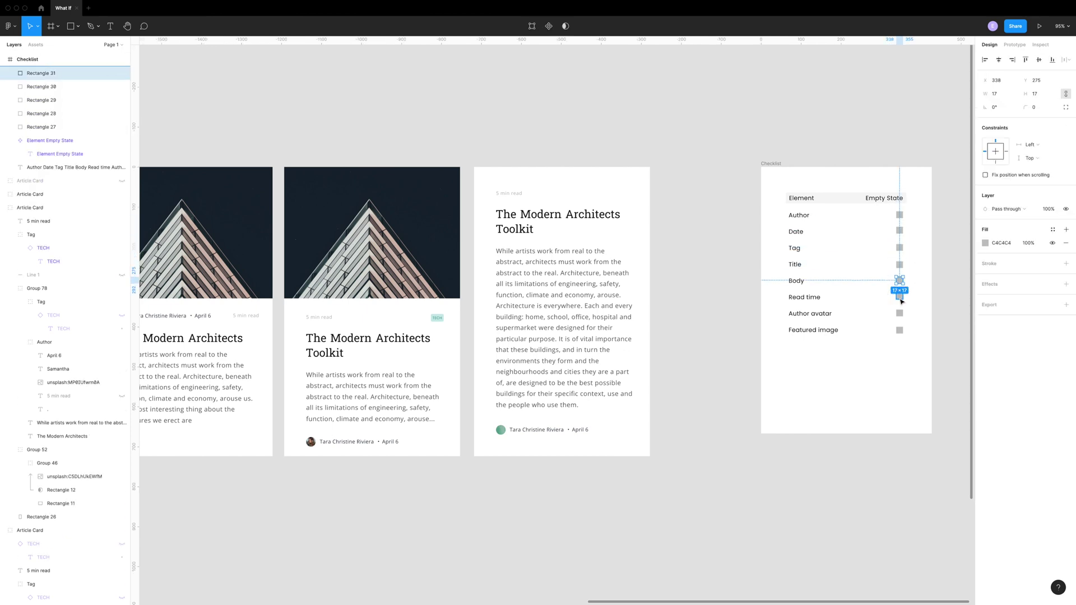
key("ctrl+d")
key("ctrl+d")
key("ctrl+d")
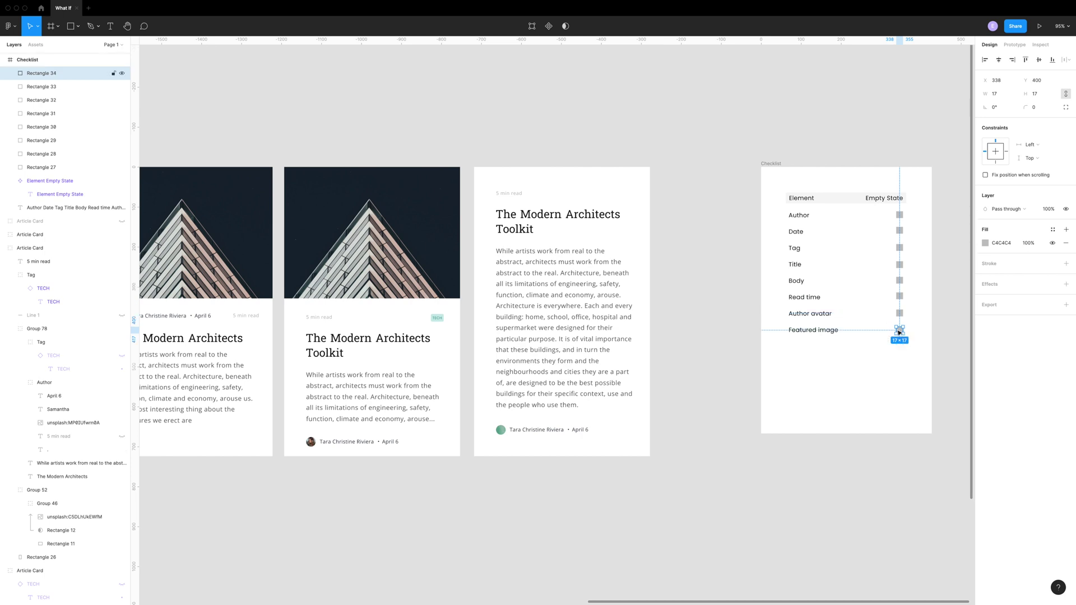
left_click(873, 354)
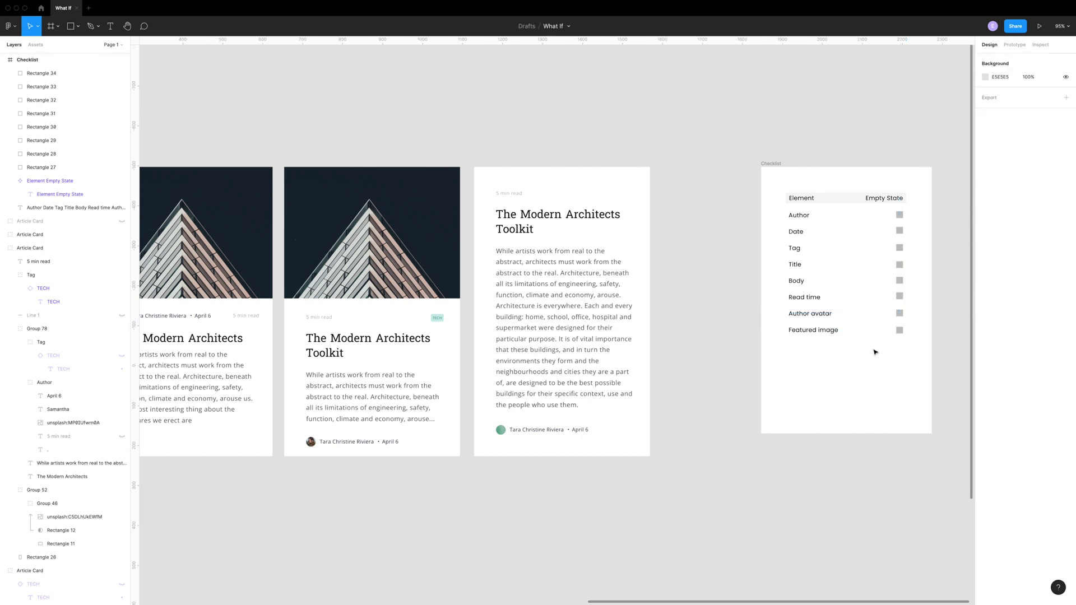
scroll(875, 352, "left", 3)
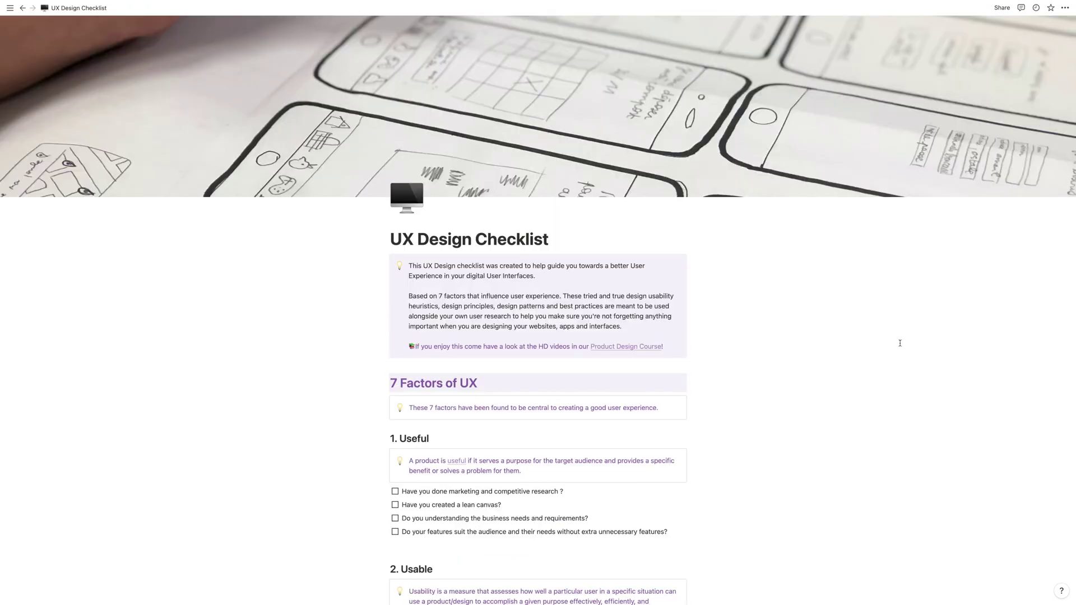
scroll(900, 343, "down", 3)
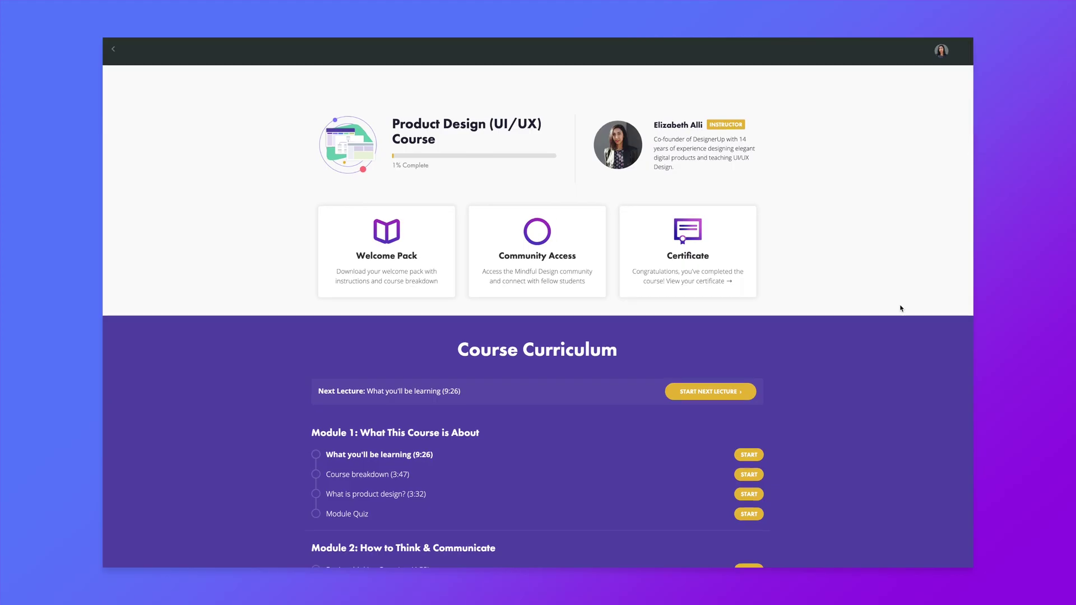
scroll(900, 308, "down", 2)
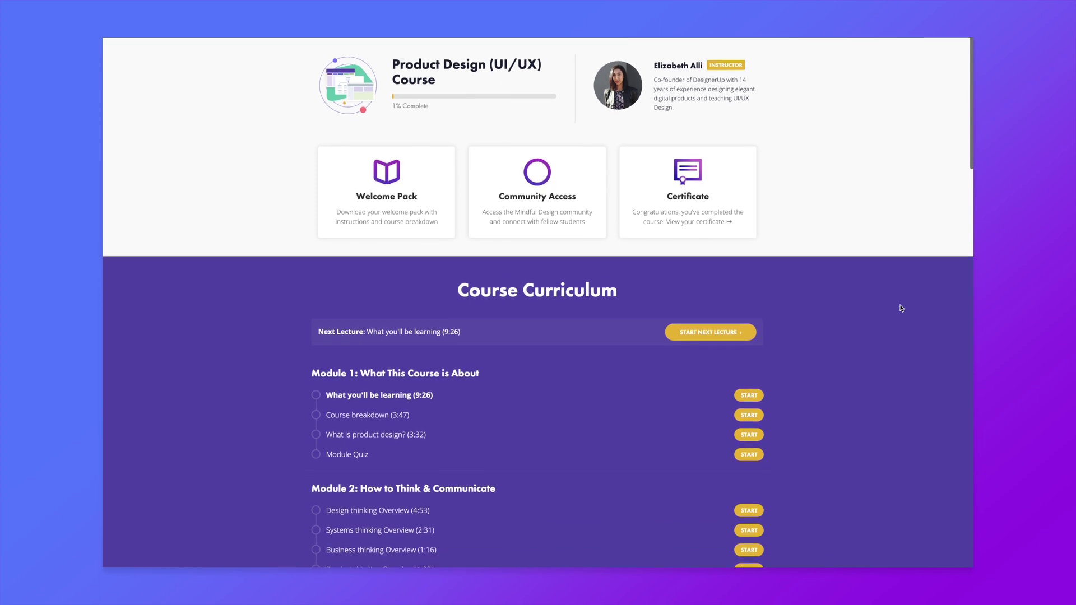
scroll(901, 308, "down", 1)
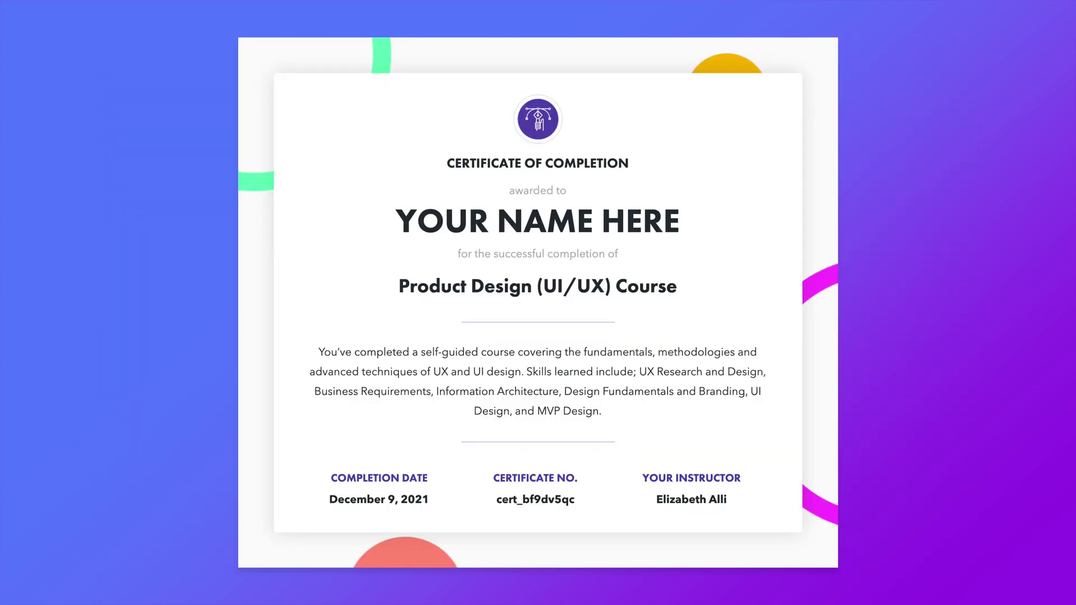